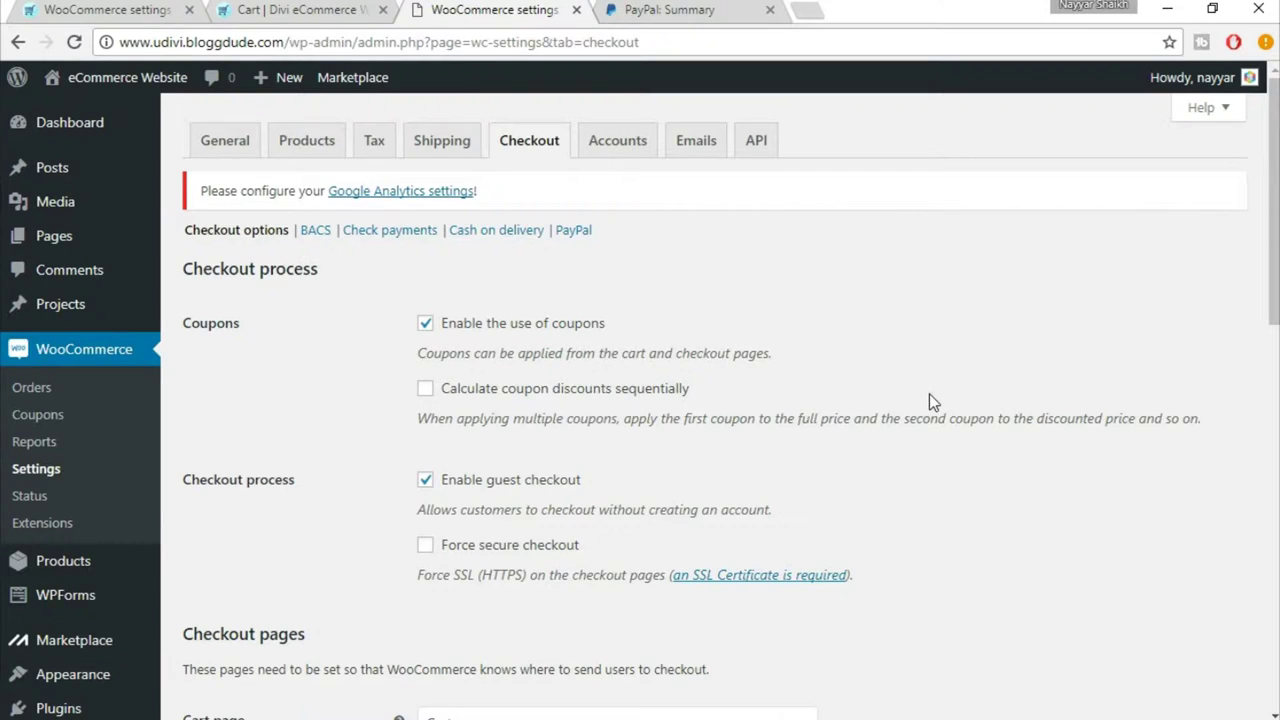
- Review the checkout process, checkout page and payment gateway options, and save the checkout settings
scroll(929, 396, down, 1)
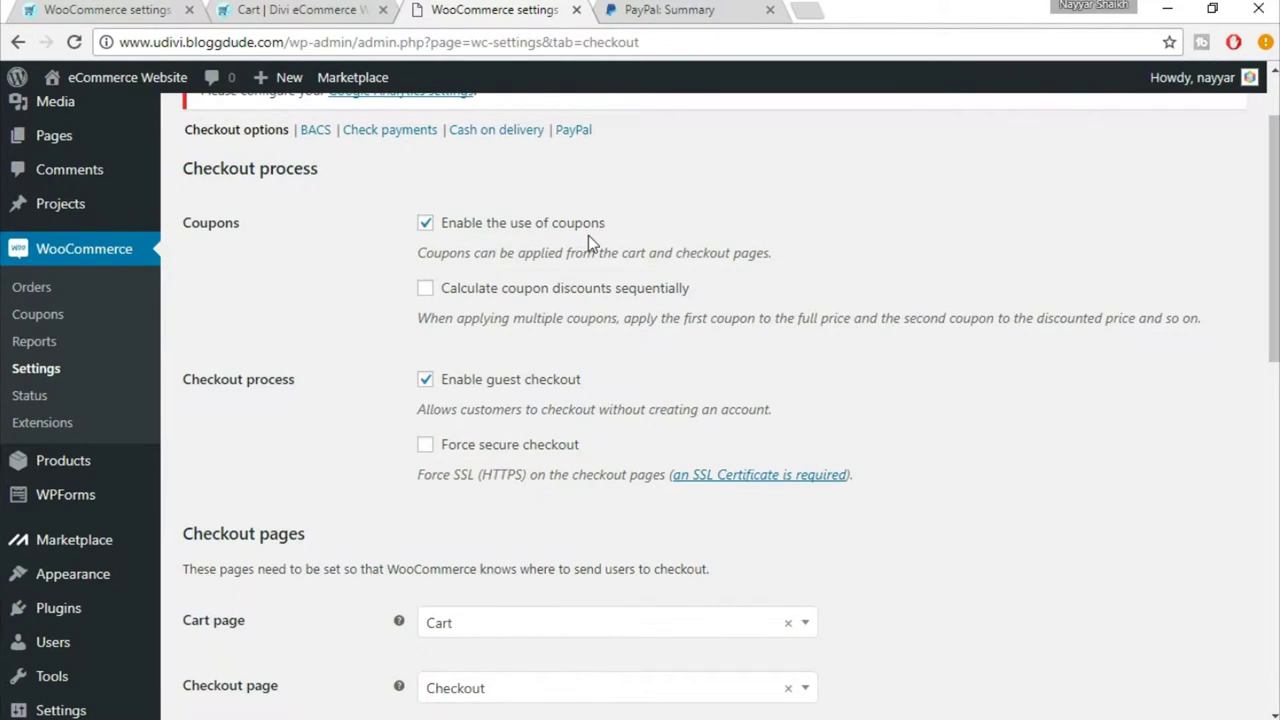
scroll(823, 357, up, 1)
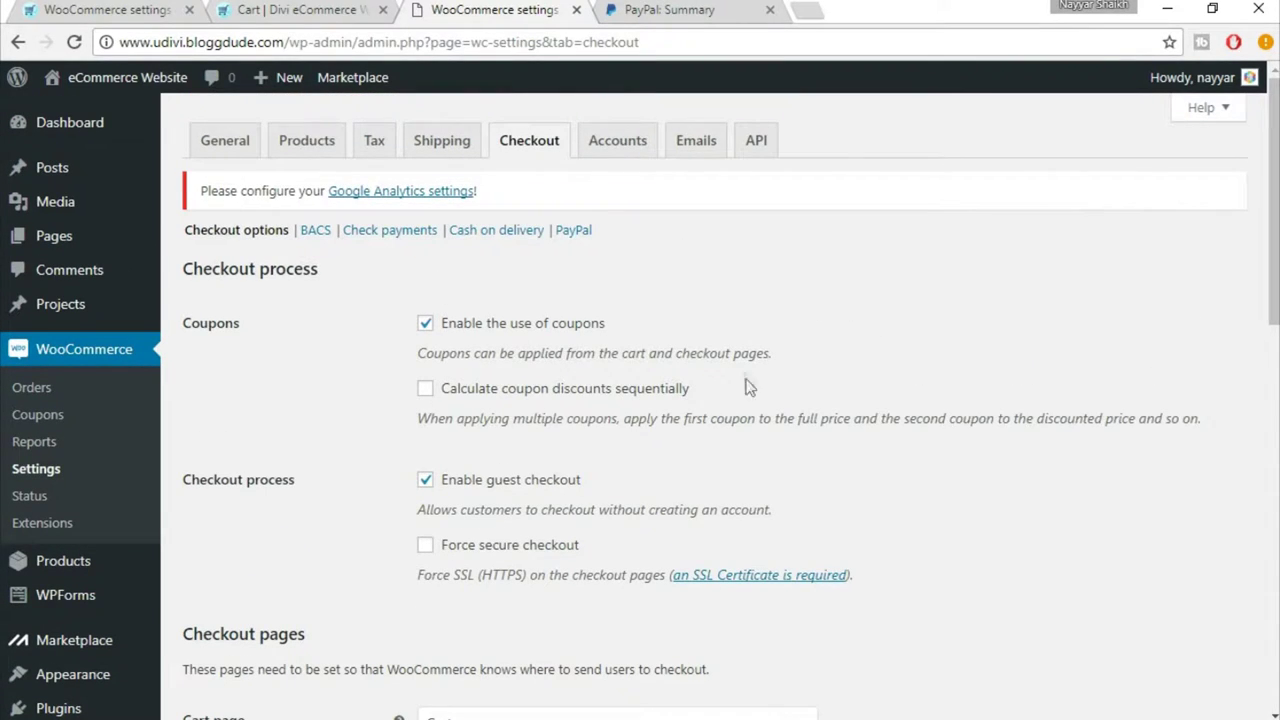
scroll(841, 420, down, 1)
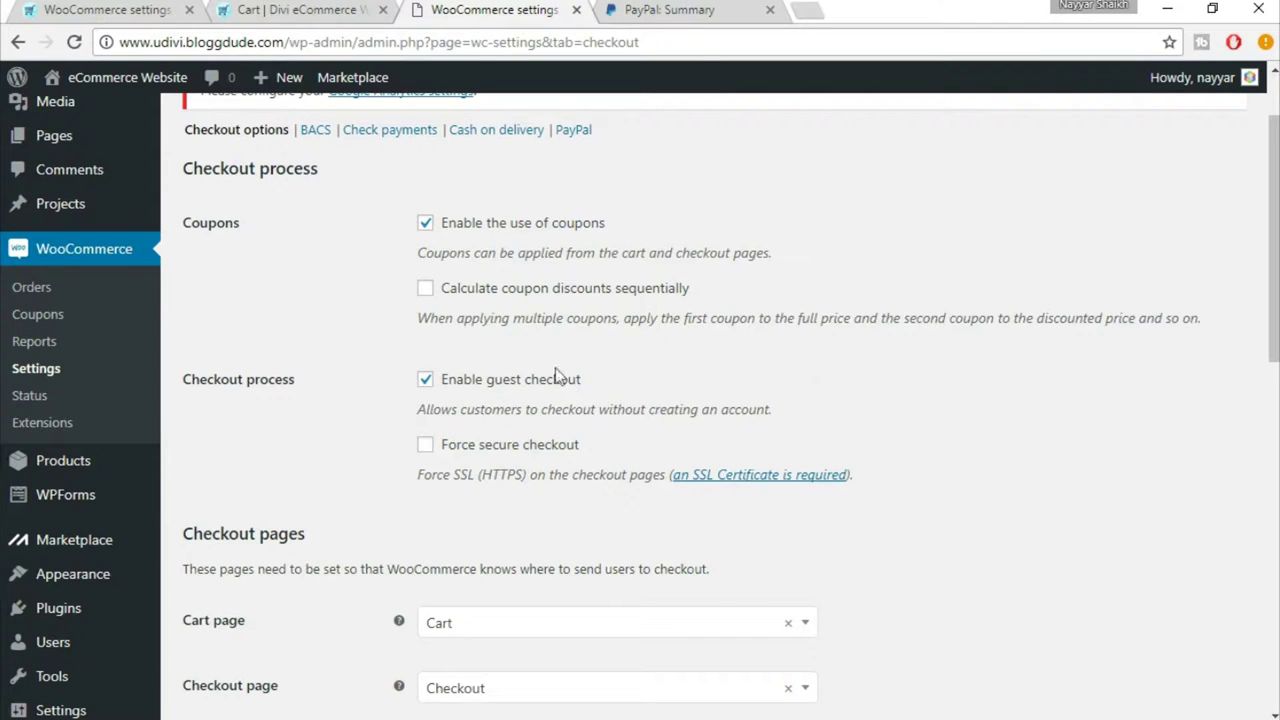
scroll(995, 395, down, 3)
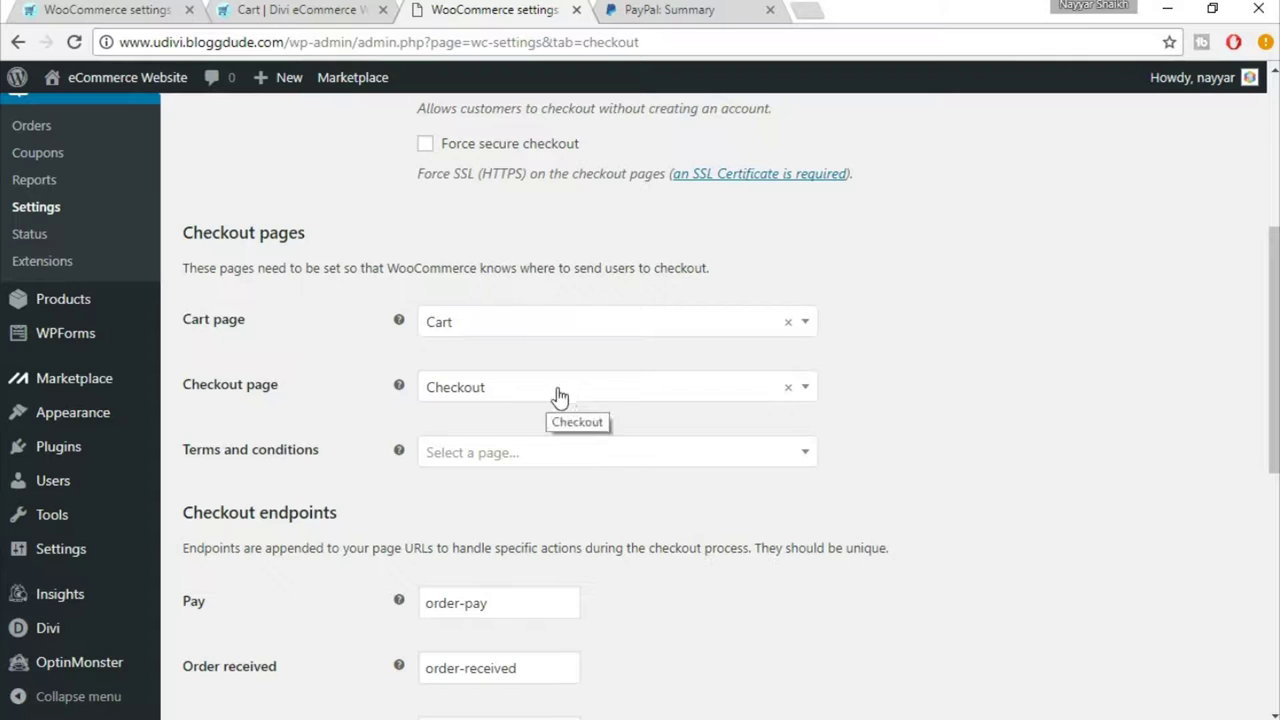
click(604, 459)
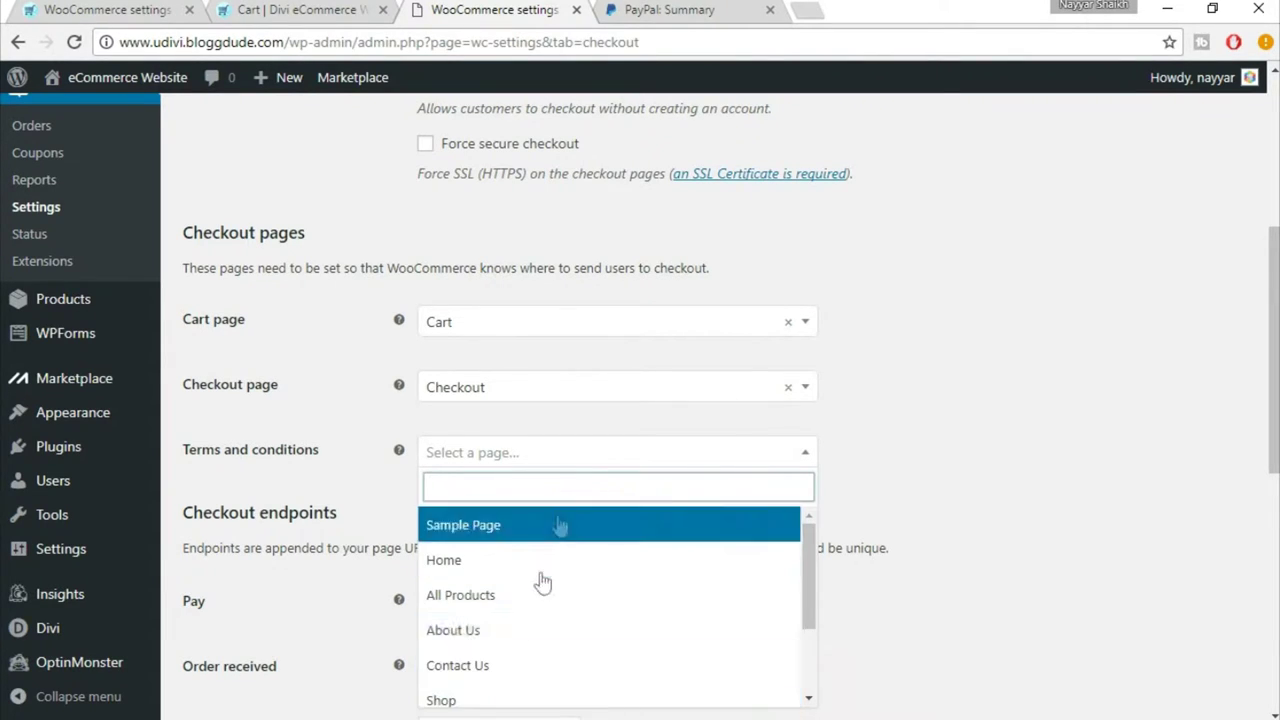
click(550, 449)
scroll(1020, 469, down, 6)
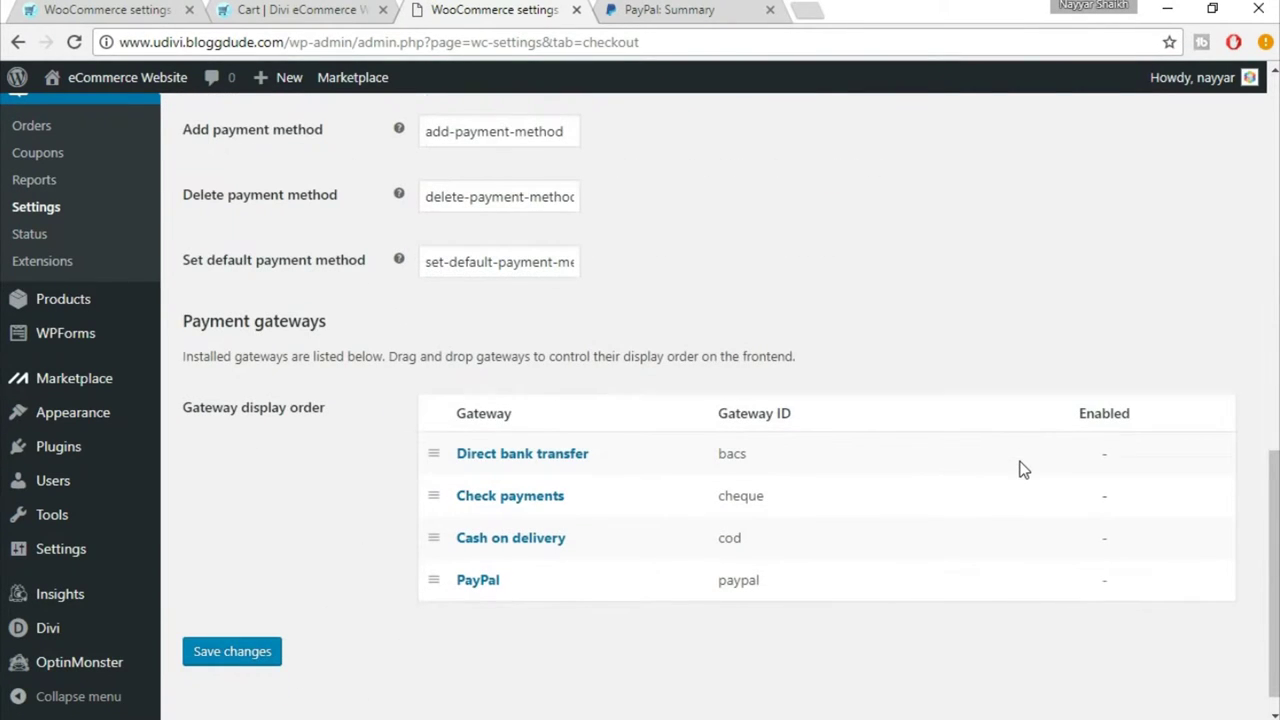
click(253, 651)
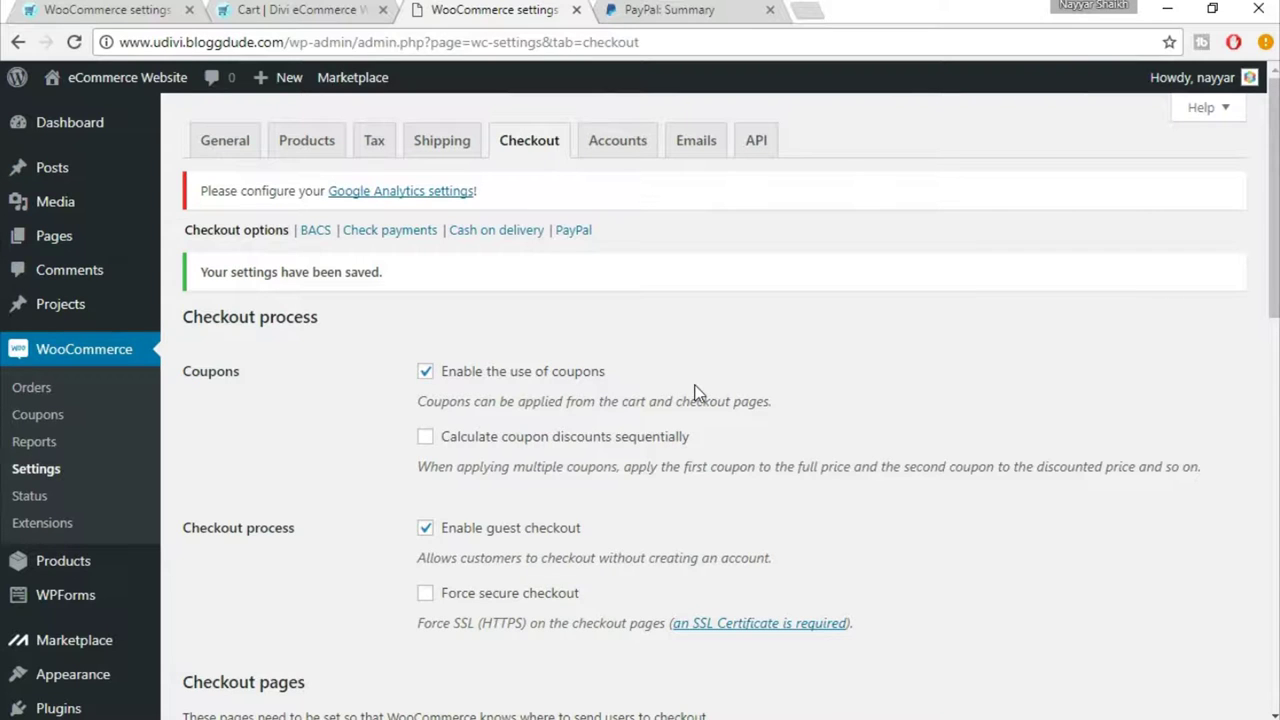
- Start a new WooCommerce coupon with the code 25OFF and the description "Get 25% Off on the Total Amount!"
click(48, 420)
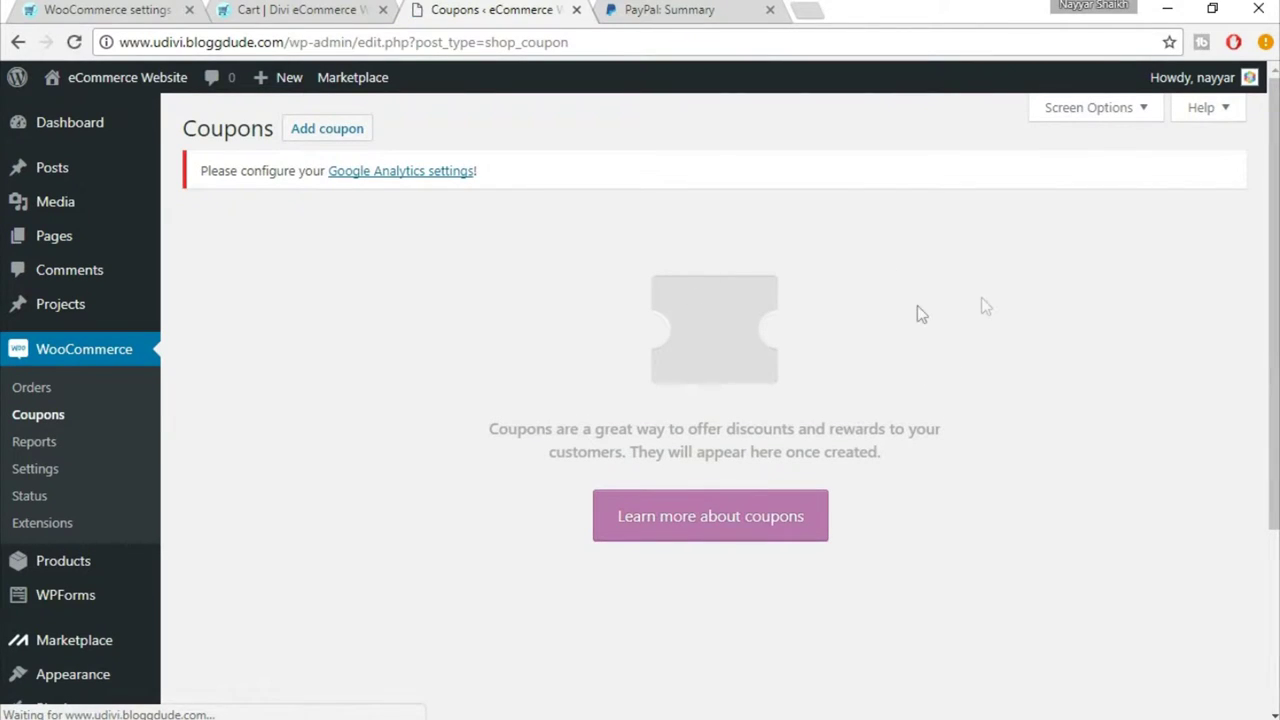
click(341, 141)
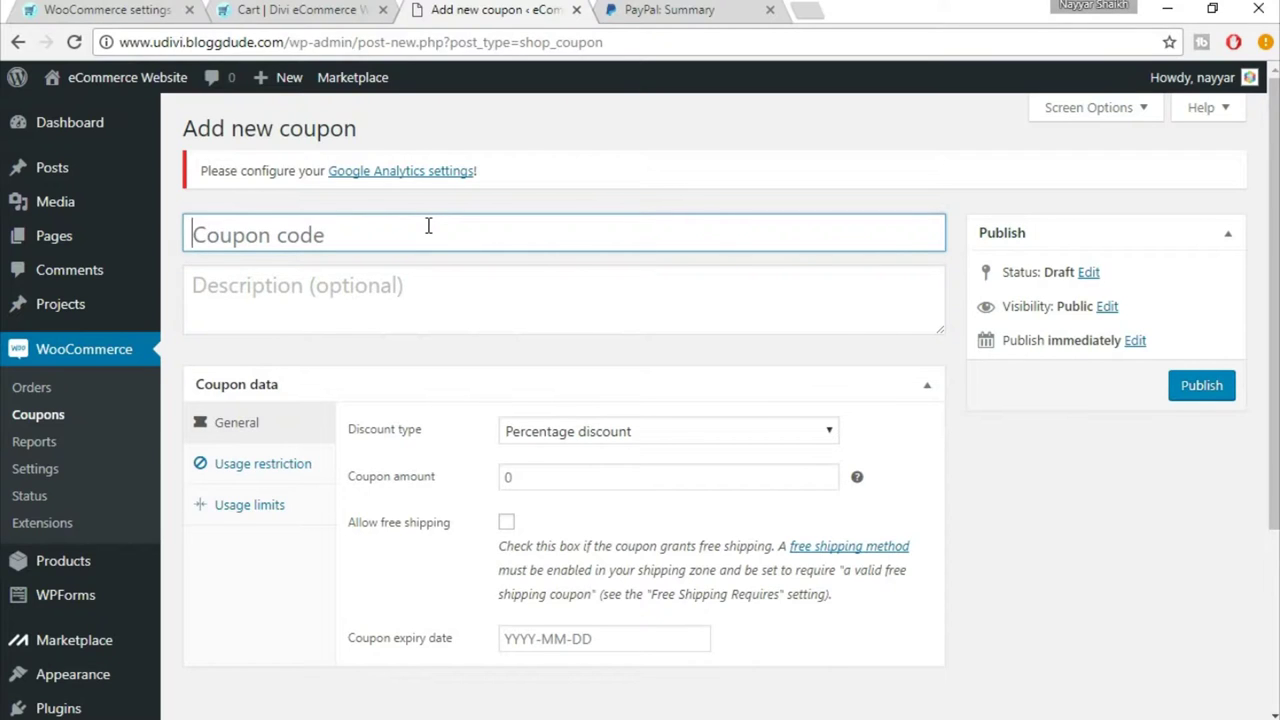
text(25OFF)
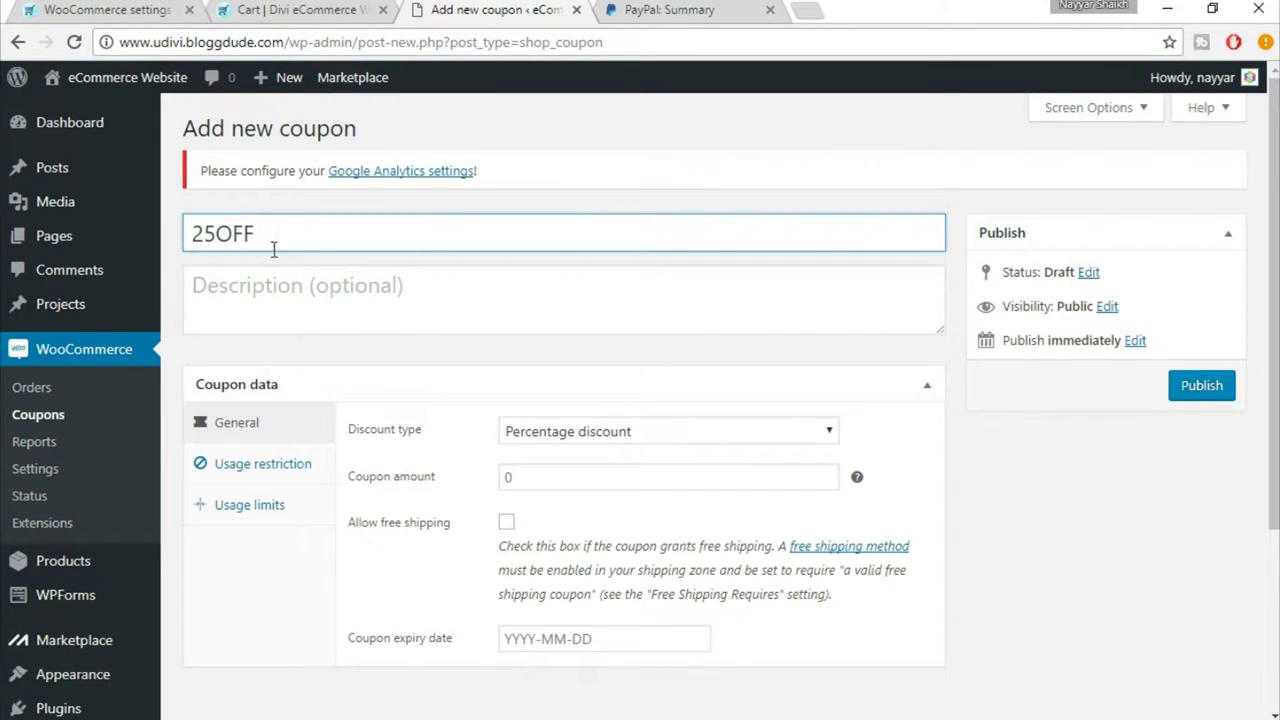
click(375, 318)
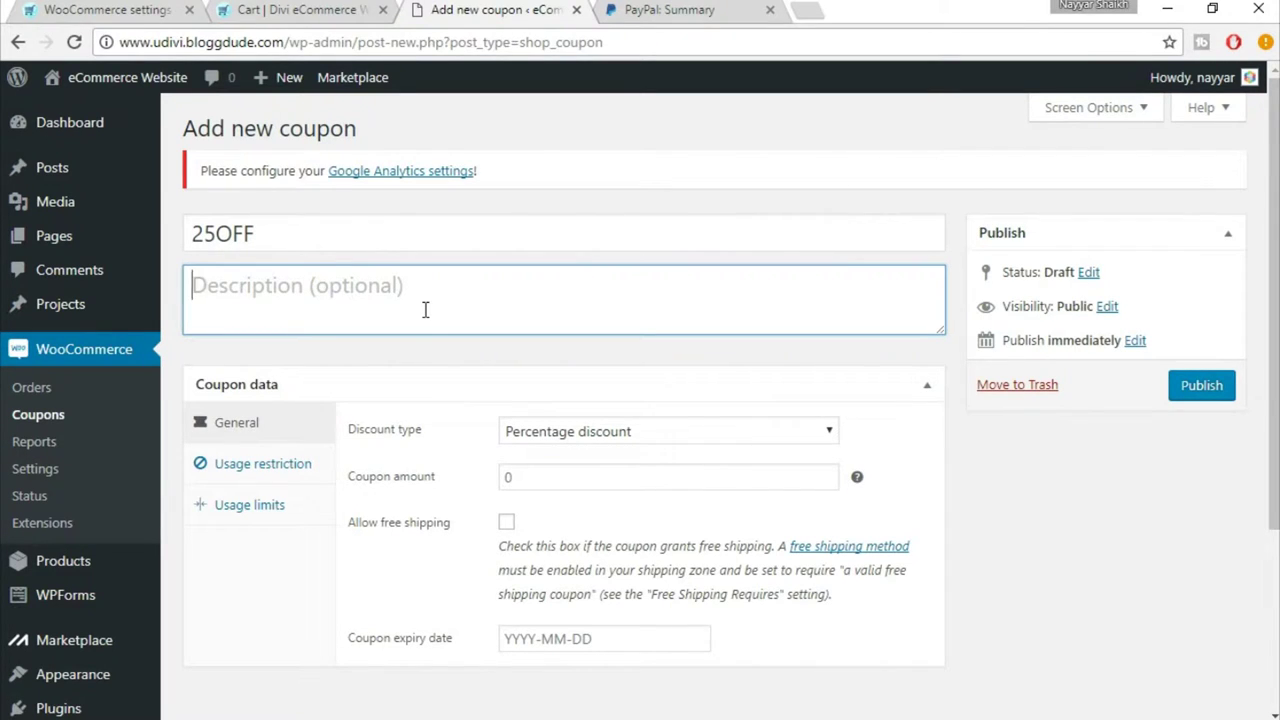
text(Get 25%)
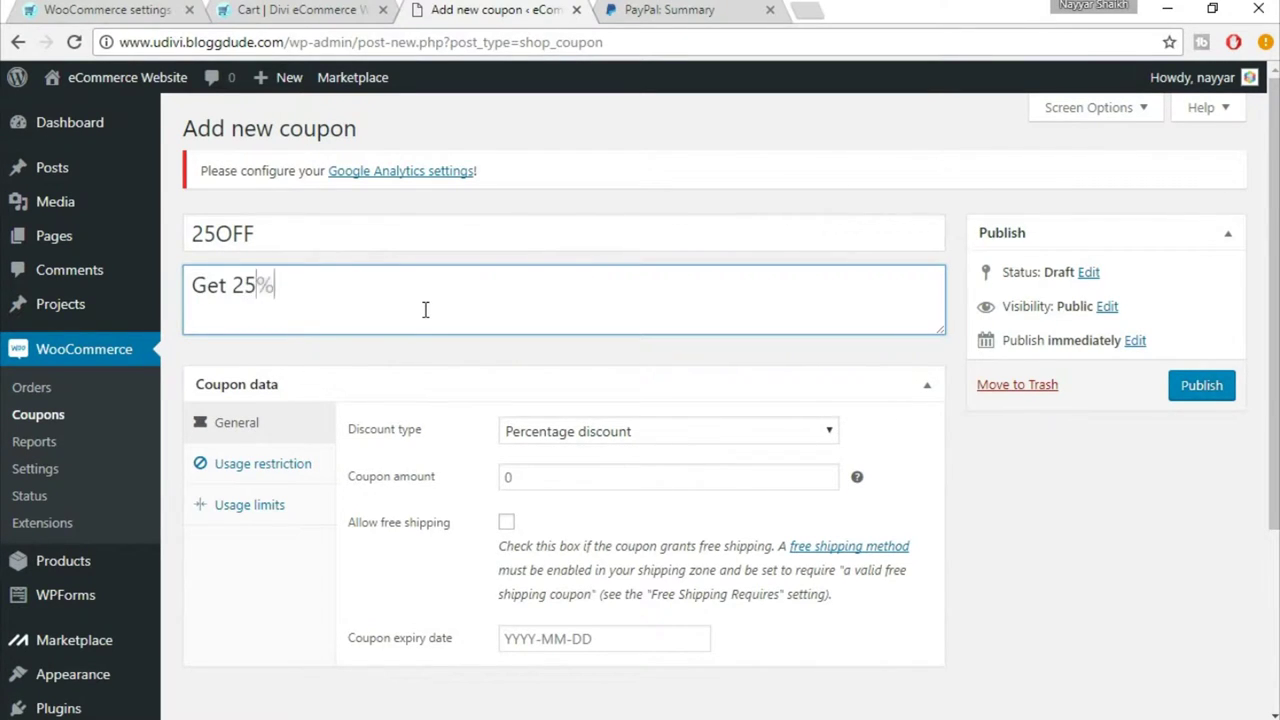
text( Off)
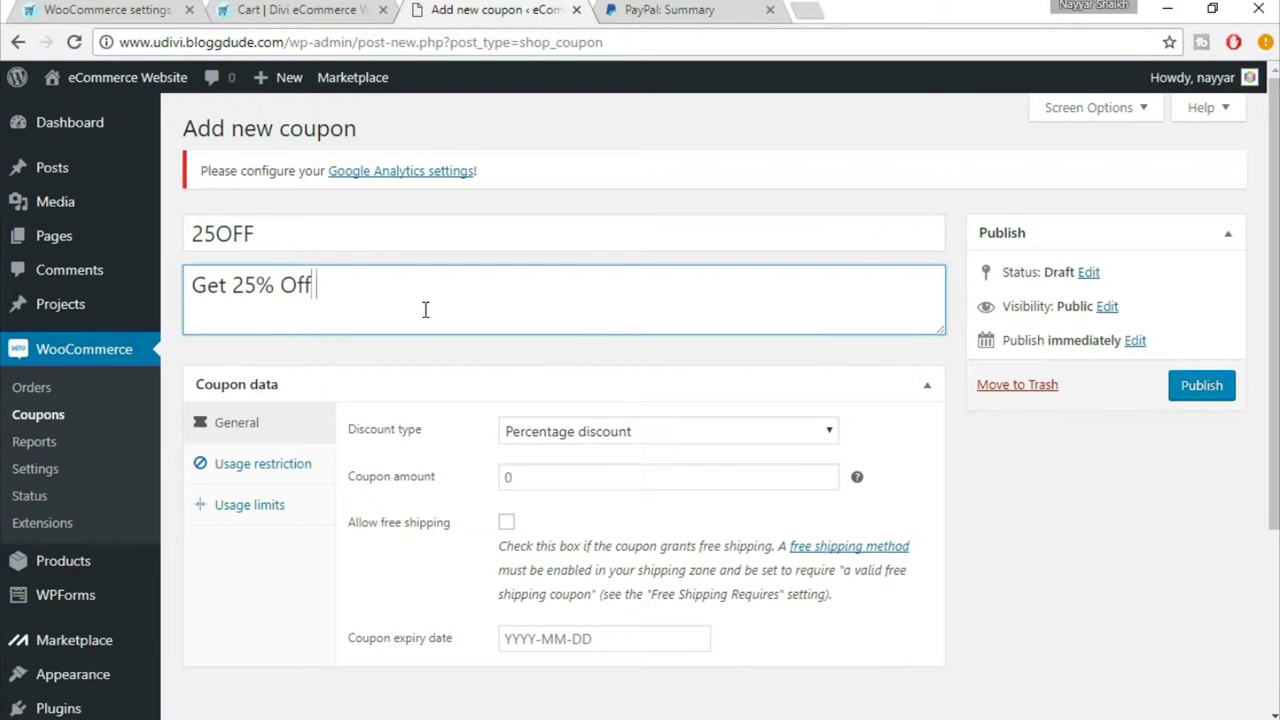
text( on the Total Amount!)
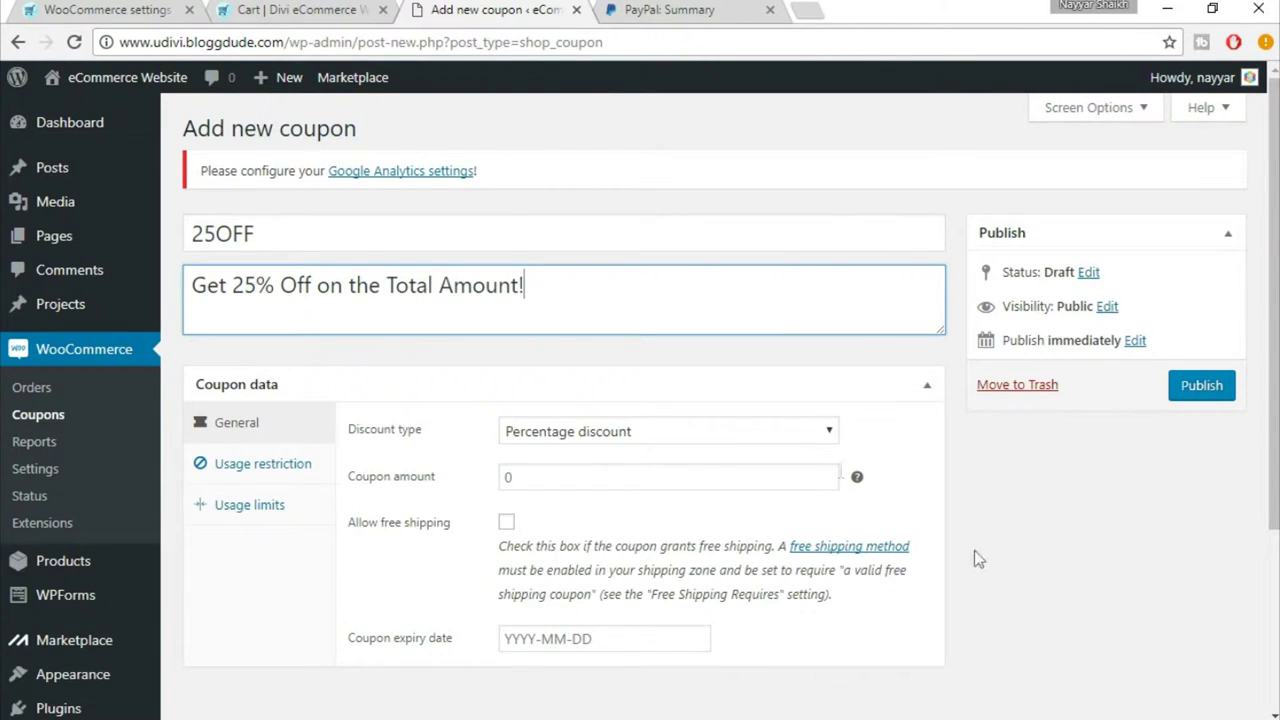
- Configure the coupon as a Percentage discount with an amount of 25 and the expiry date 2017-07-31
scroll(1014, 560, down, 1)
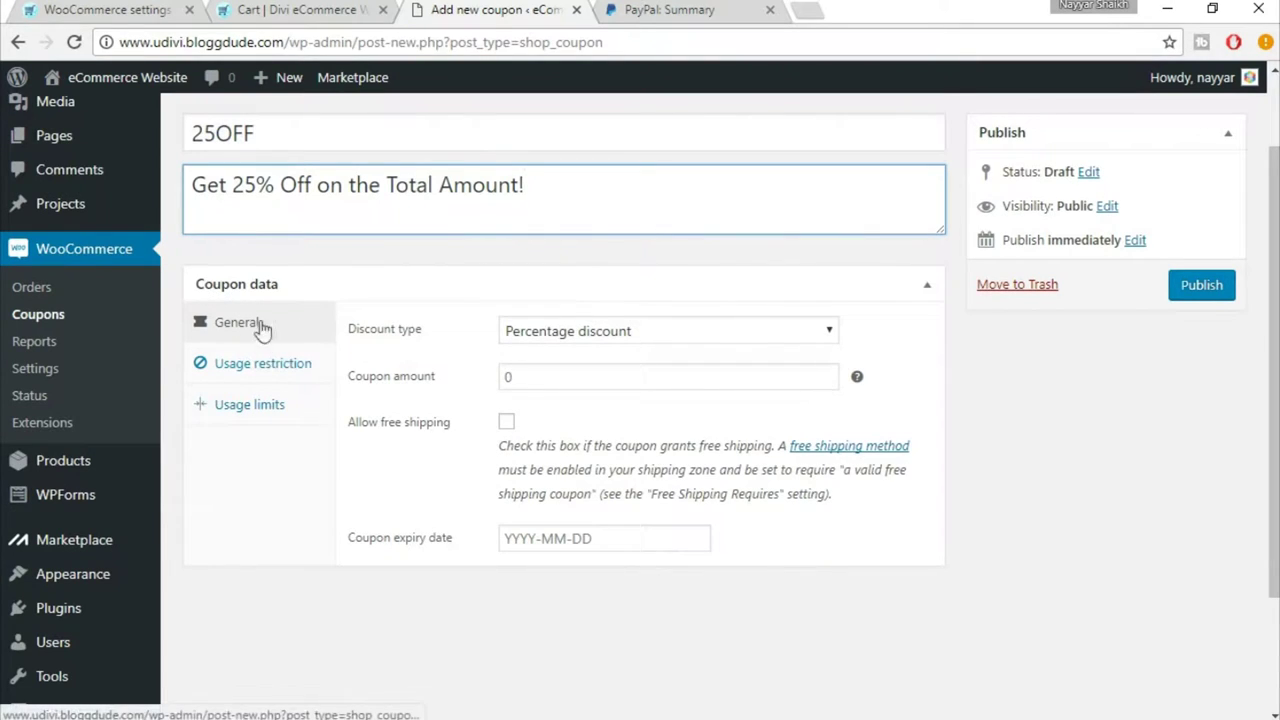
click(586, 333)
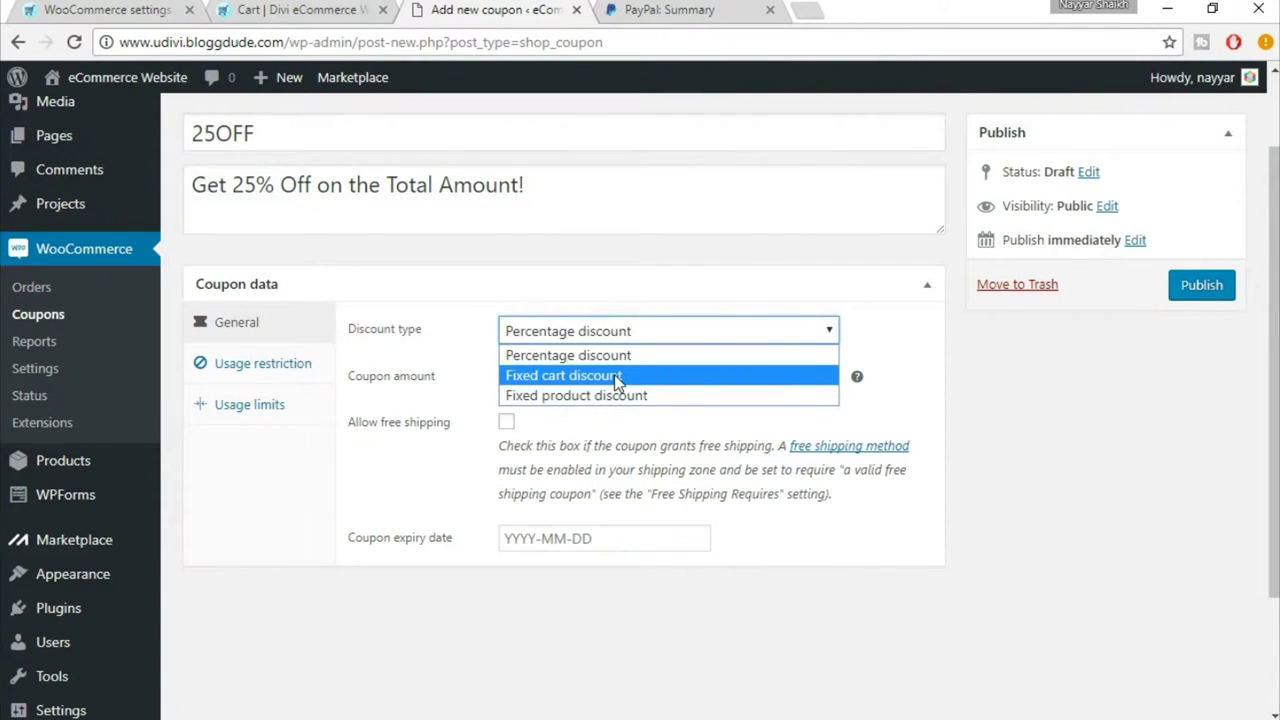
click(614, 361)
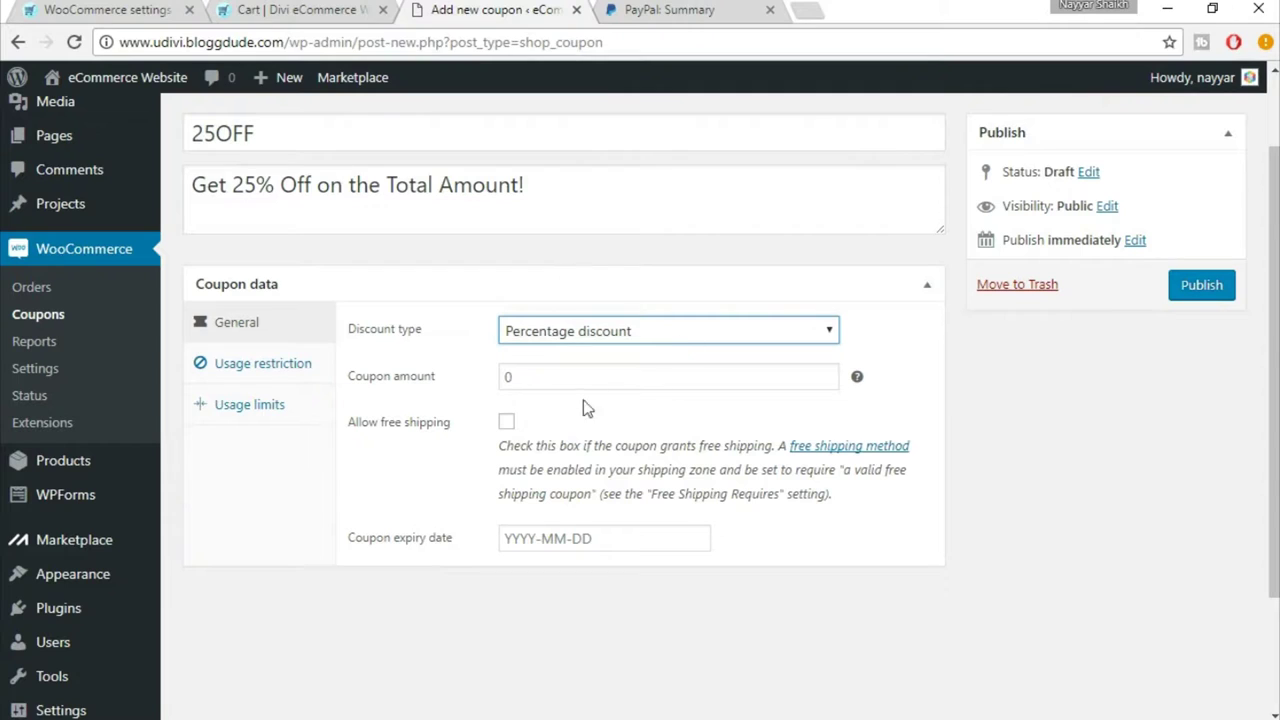
click(508, 380)
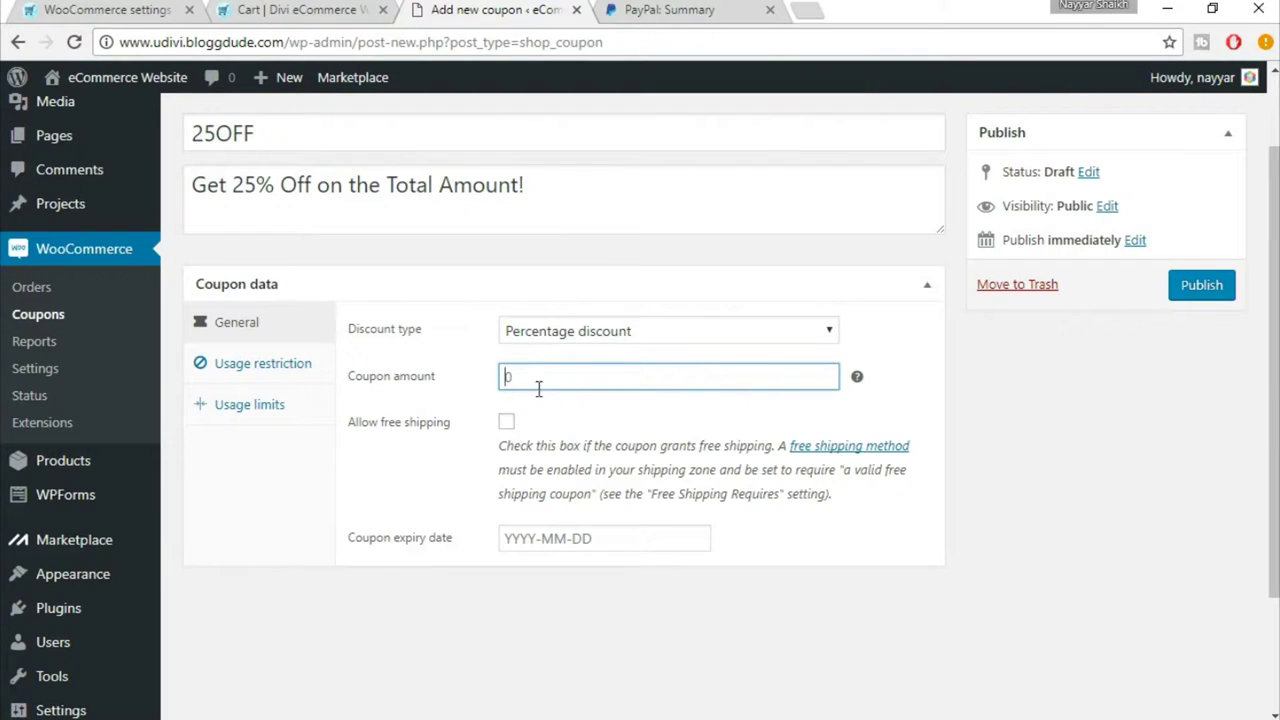
mouse_move(859, 388)
click(556, 540)
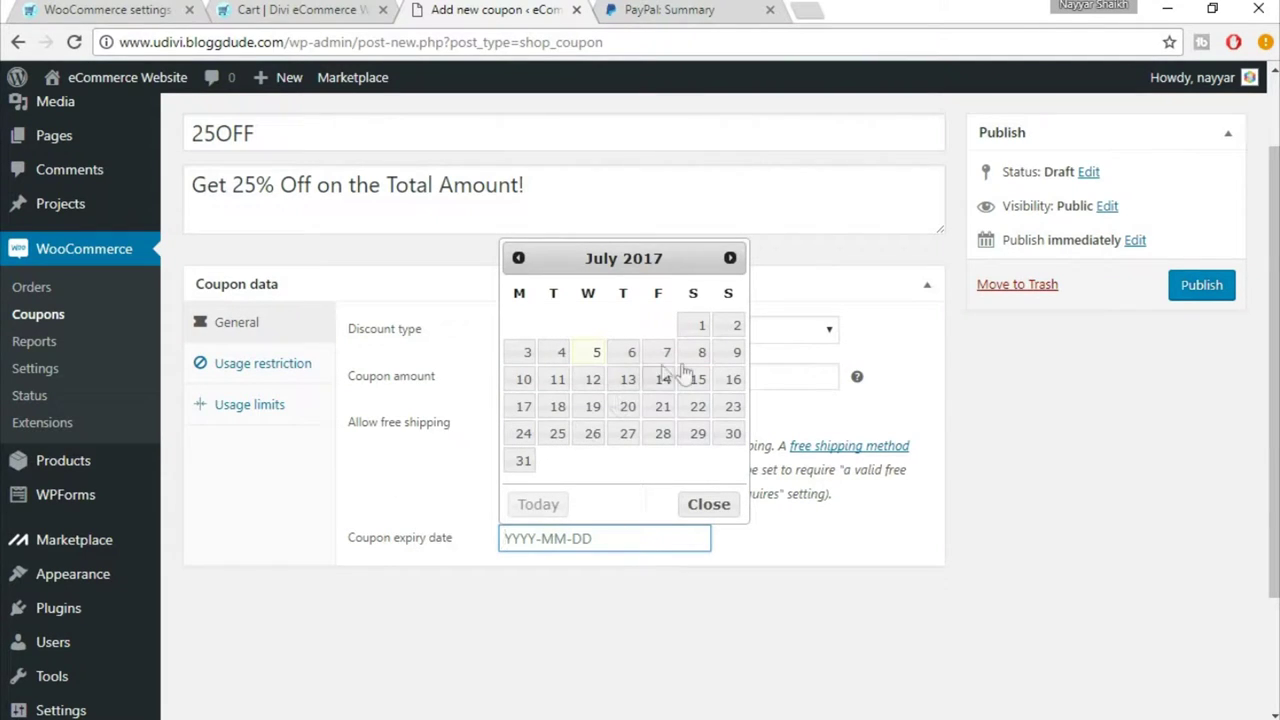
click(523, 461)
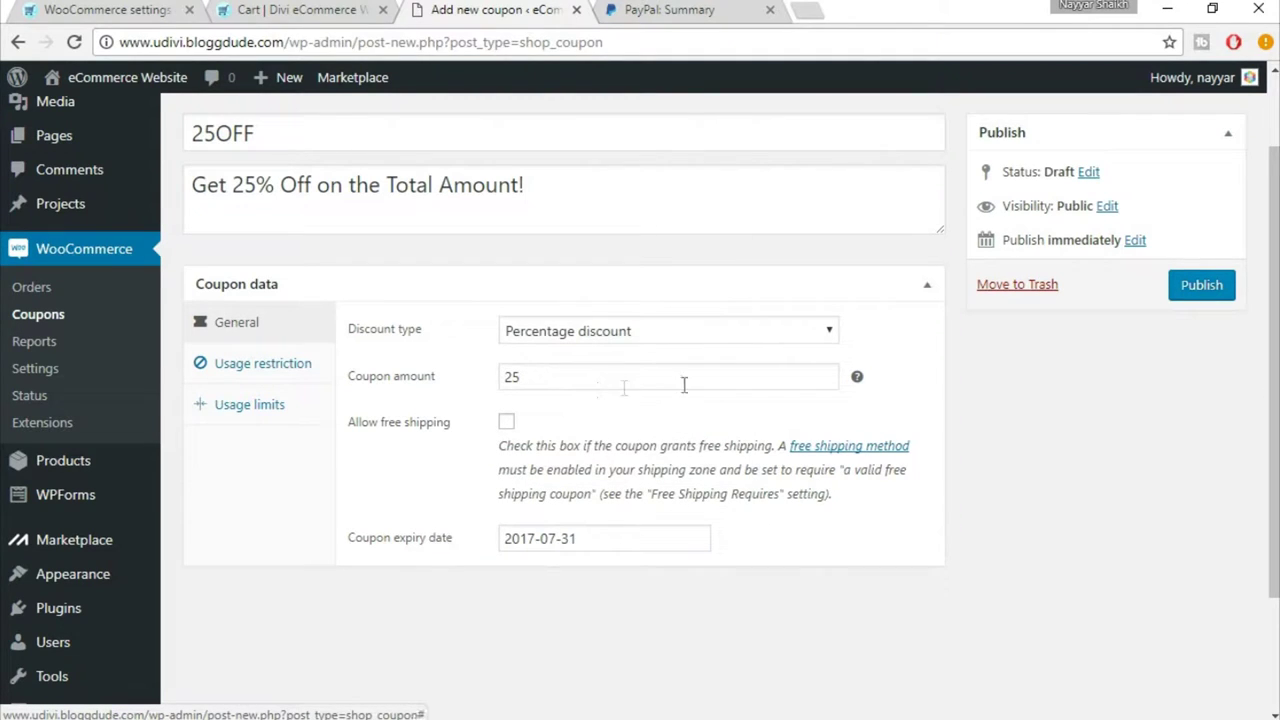
- Restrict the coupon's usage to a minimum spend of 100 and a maximum spend of 1000
click(275, 370)
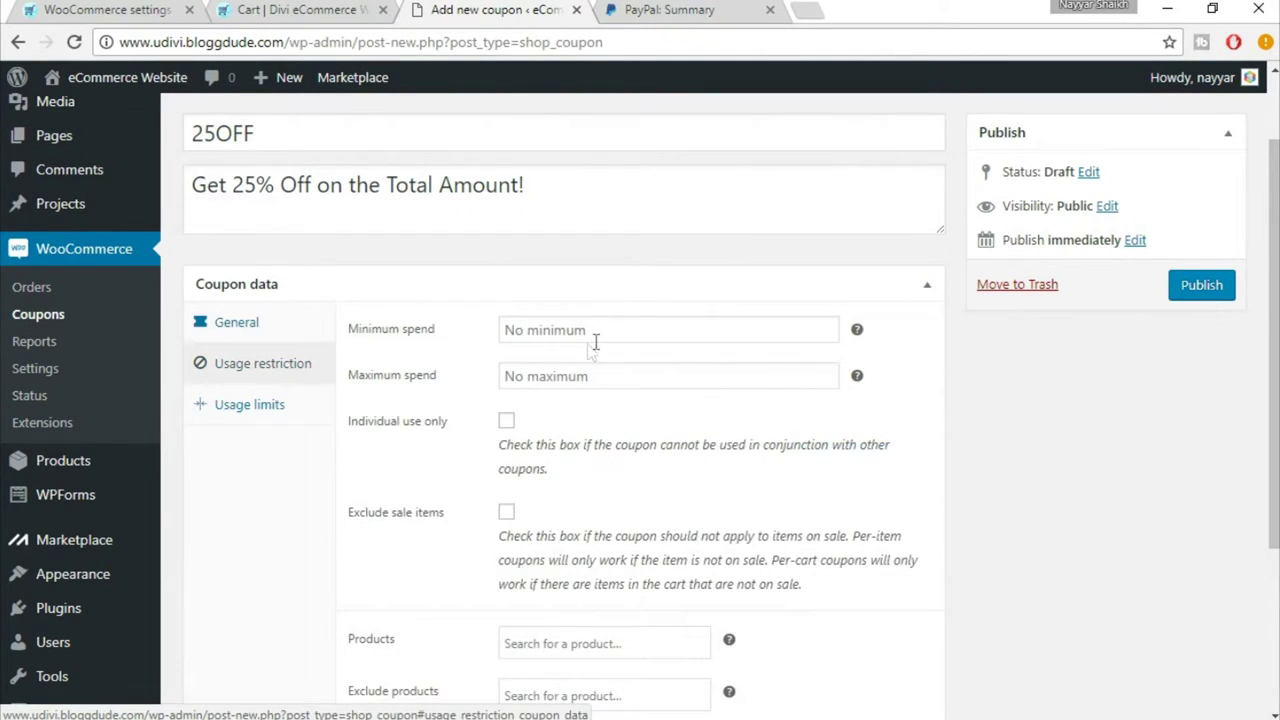
click(535, 338)
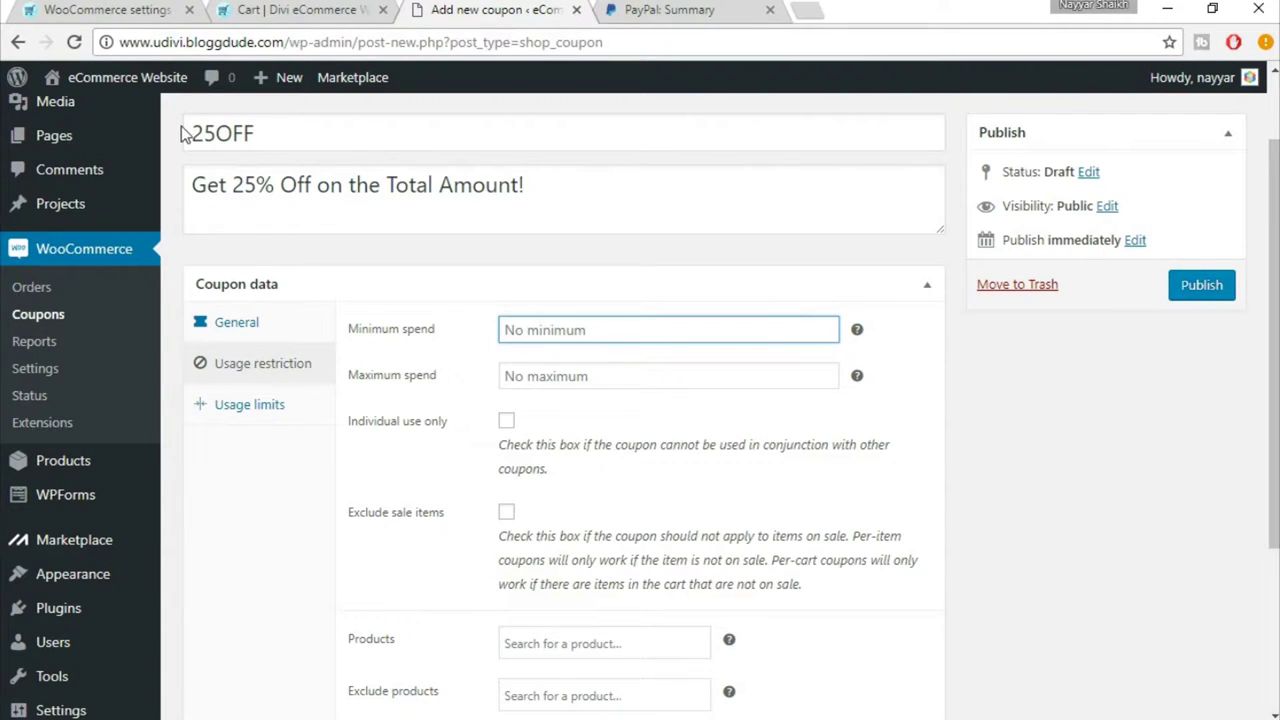
text(100)
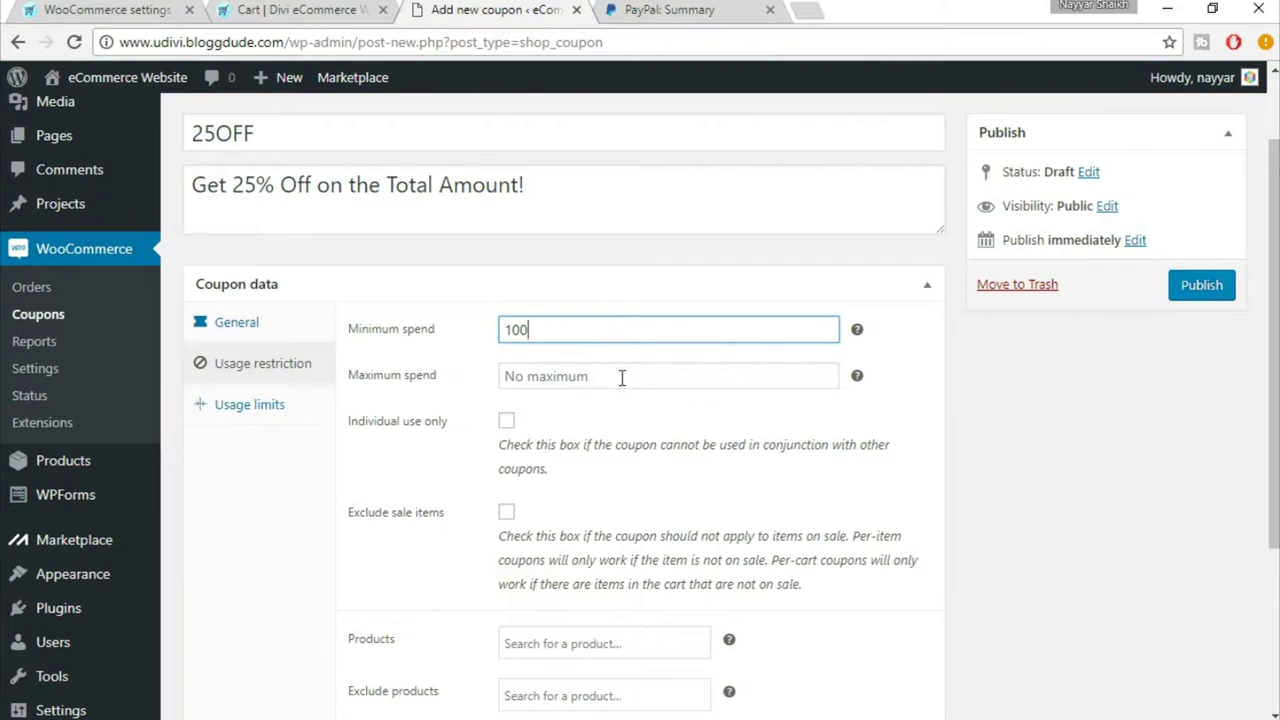
click(574, 378)
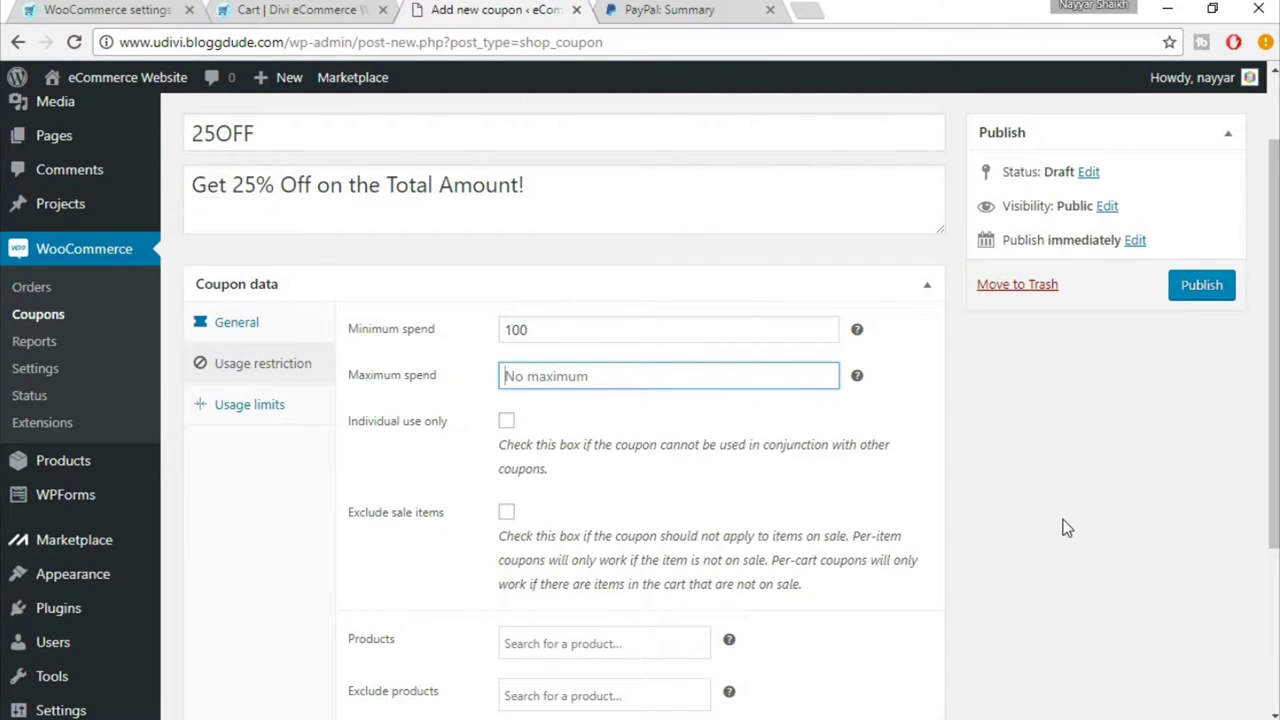
text(1000)
- Limit the coupon to individual use only and exclude sale items from it
scroll(1110, 504, down, 1)
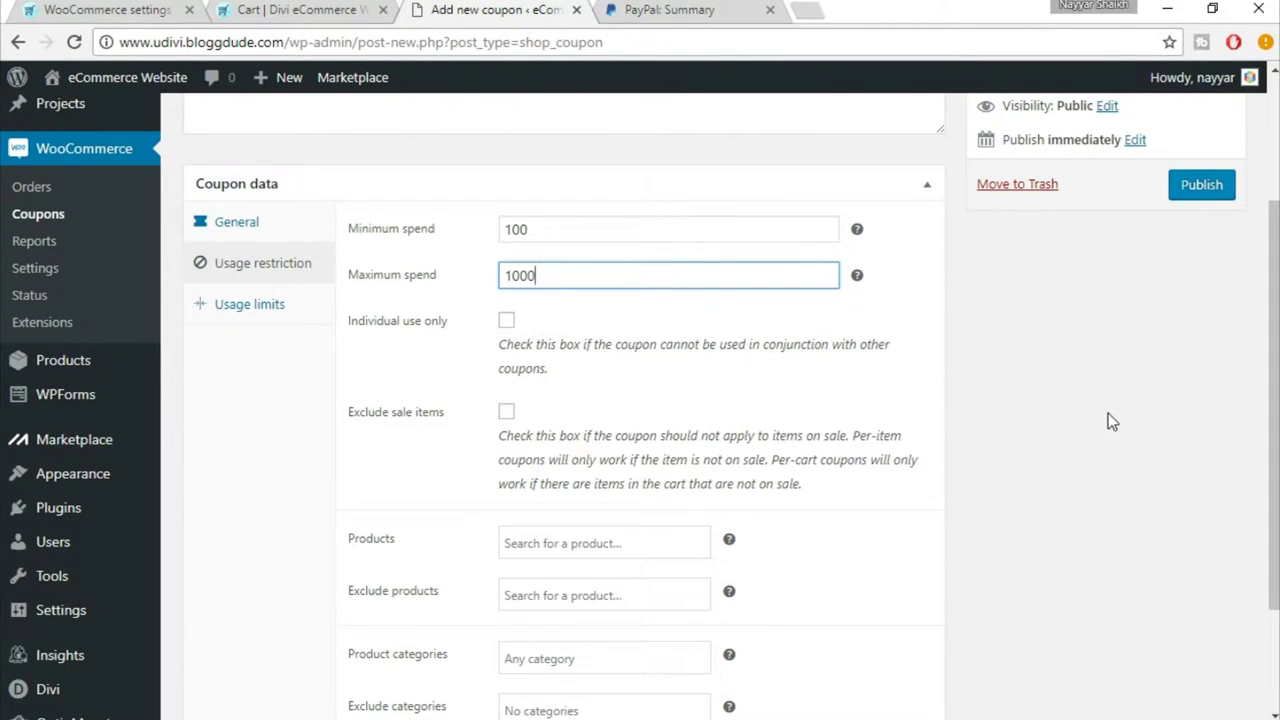
click(506, 320)
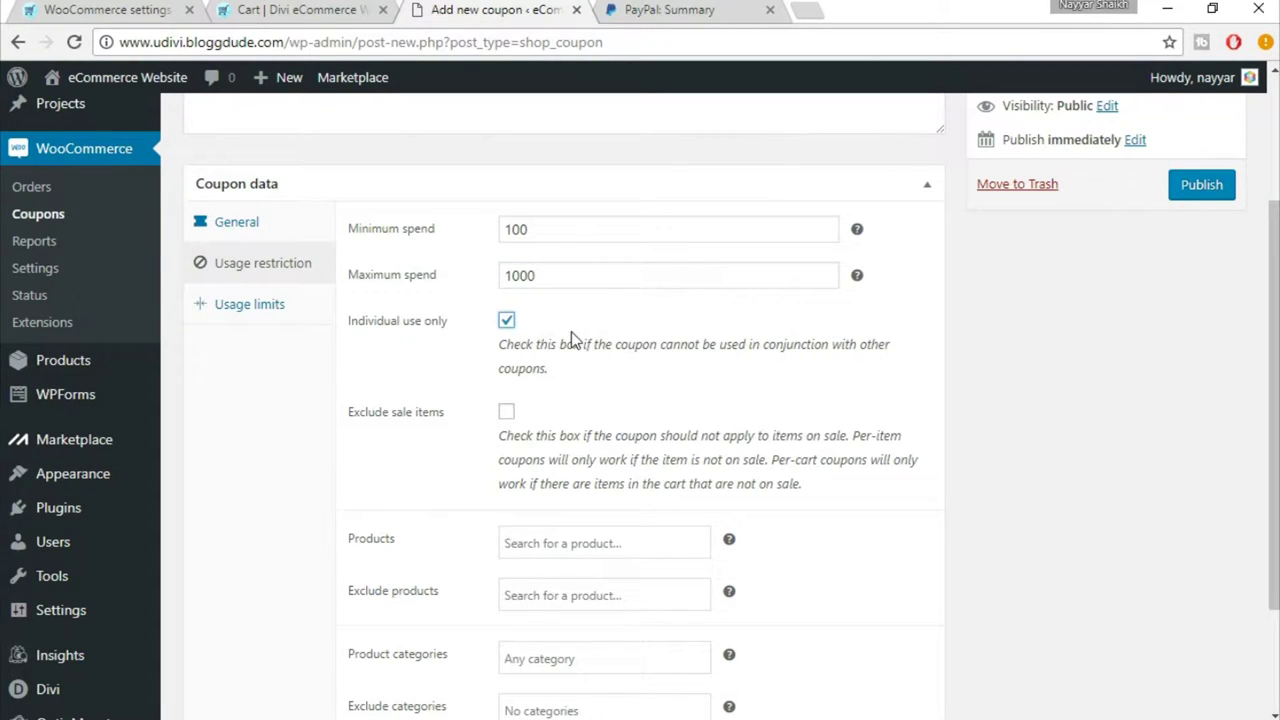
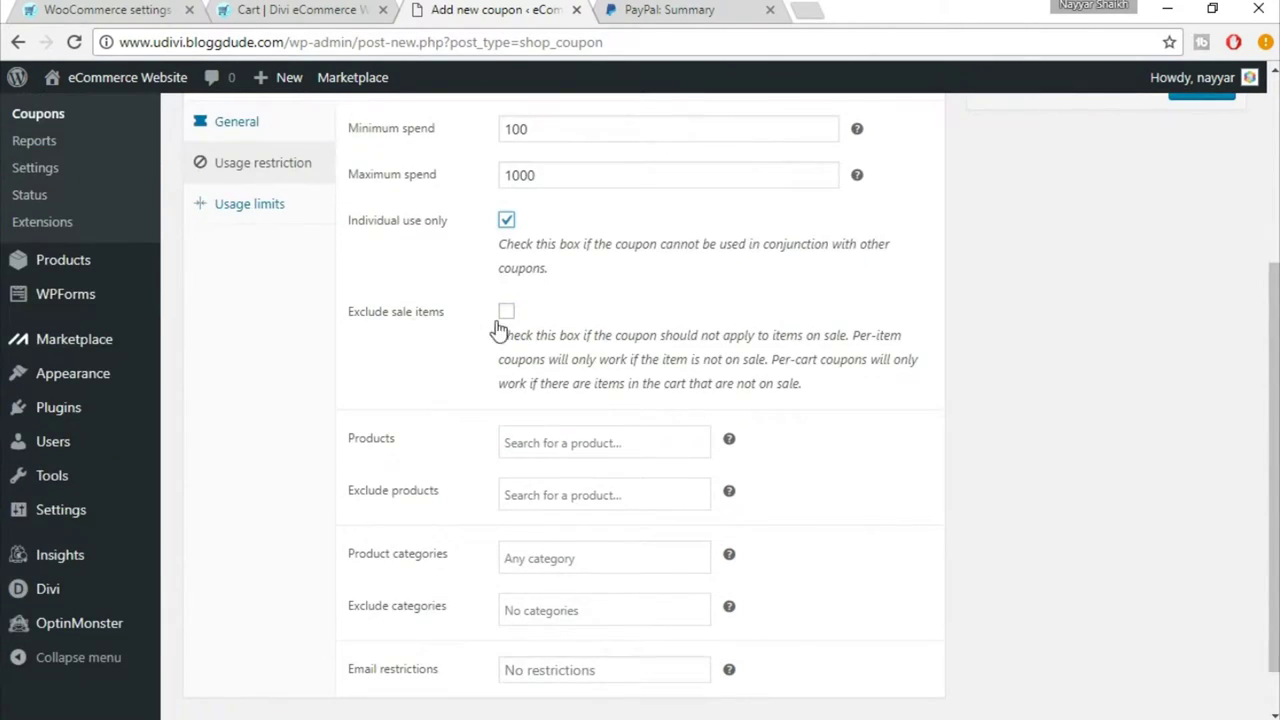
click(506, 312)
- Examine the coupon's usage restriction options for included and excluded products
scroll(886, 411, down, 1)
click(546, 384)
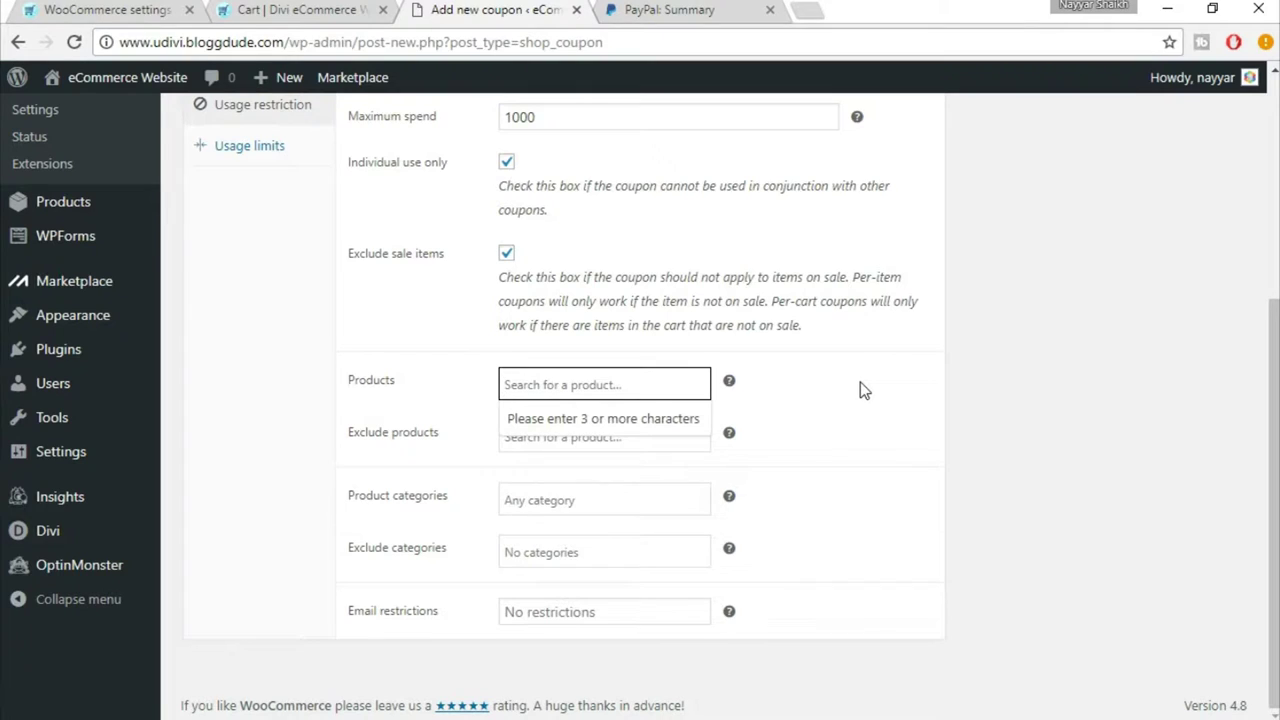
scroll(865, 400, up, 2)
scroll(865, 403, down, 2)
click(868, 427)
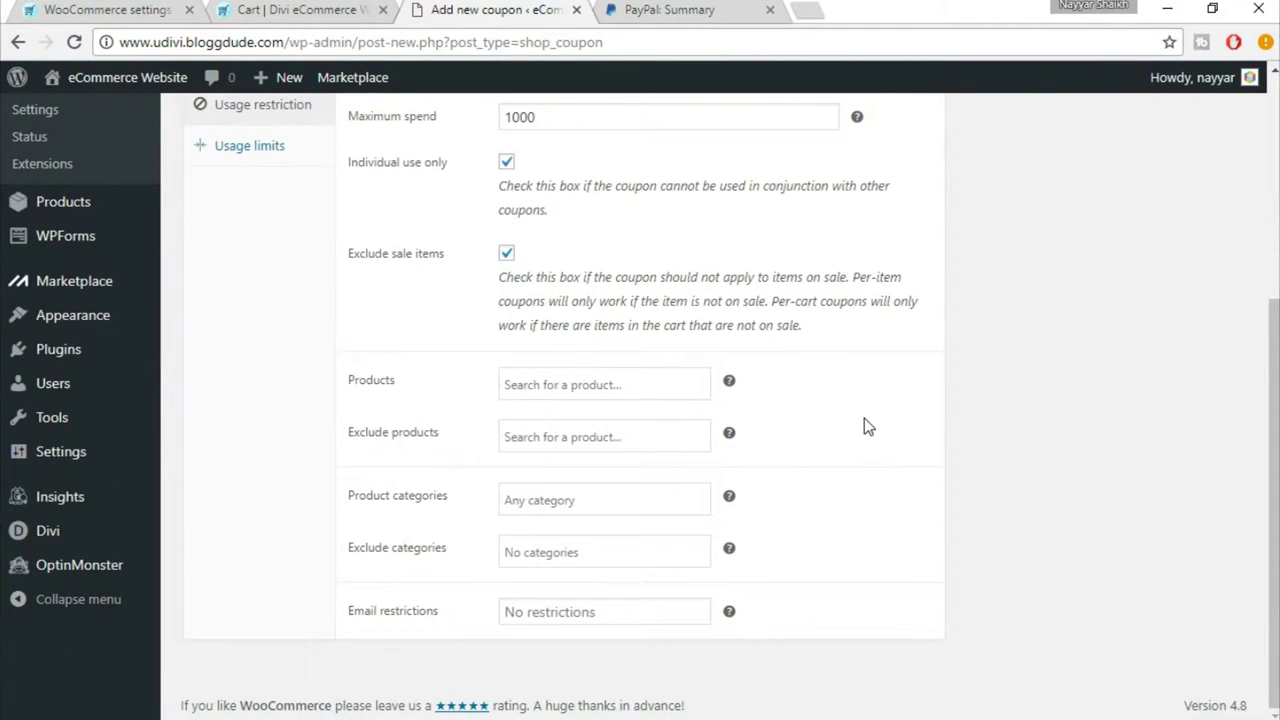
click(641, 390)
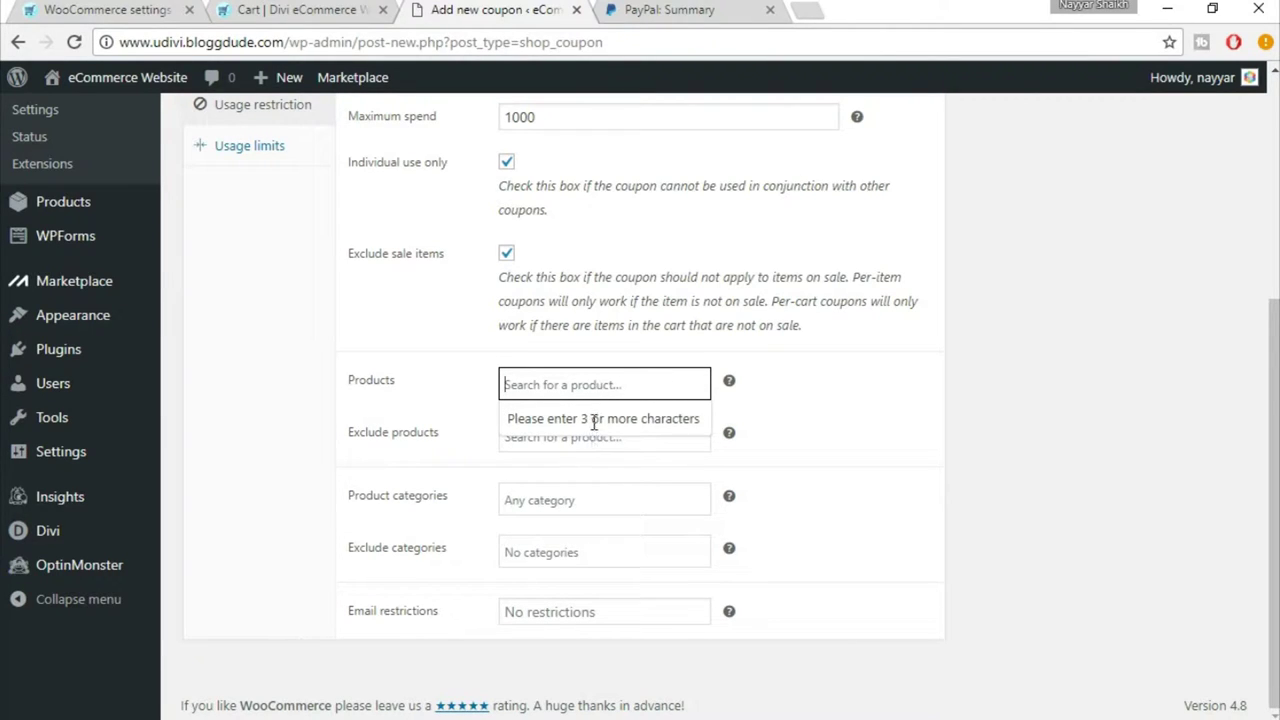
click(828, 418)
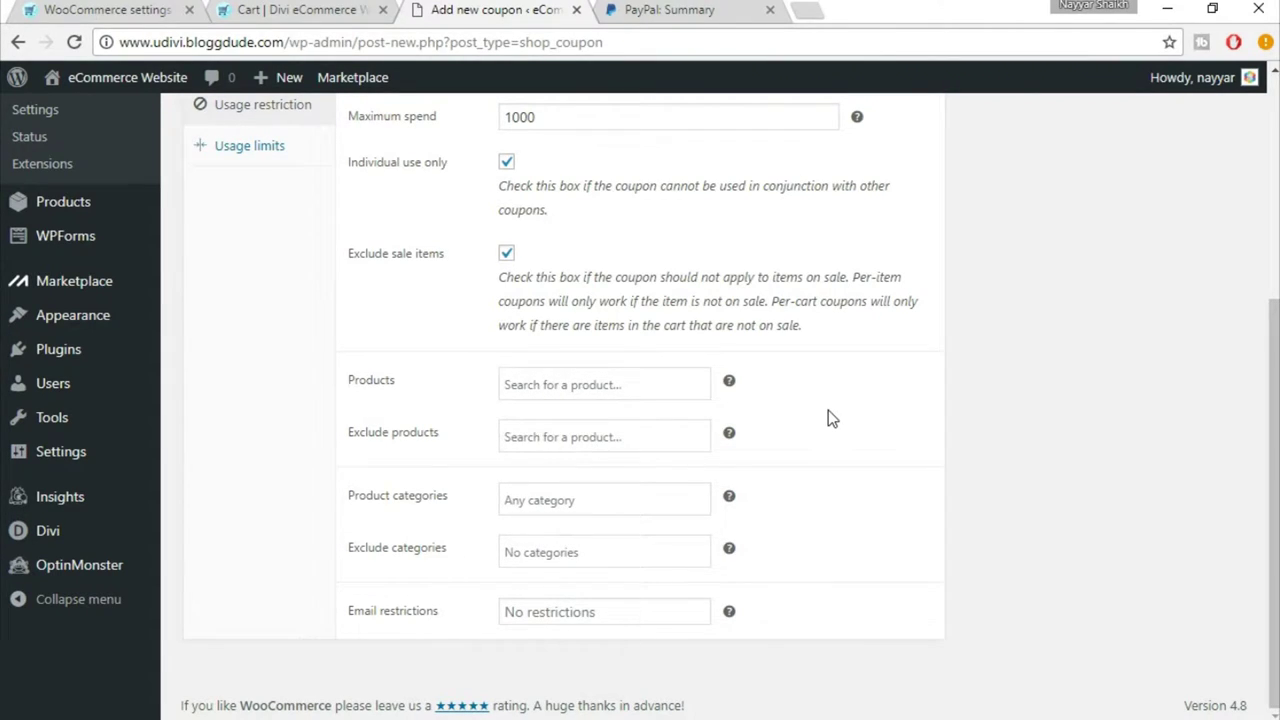
click(601, 382)
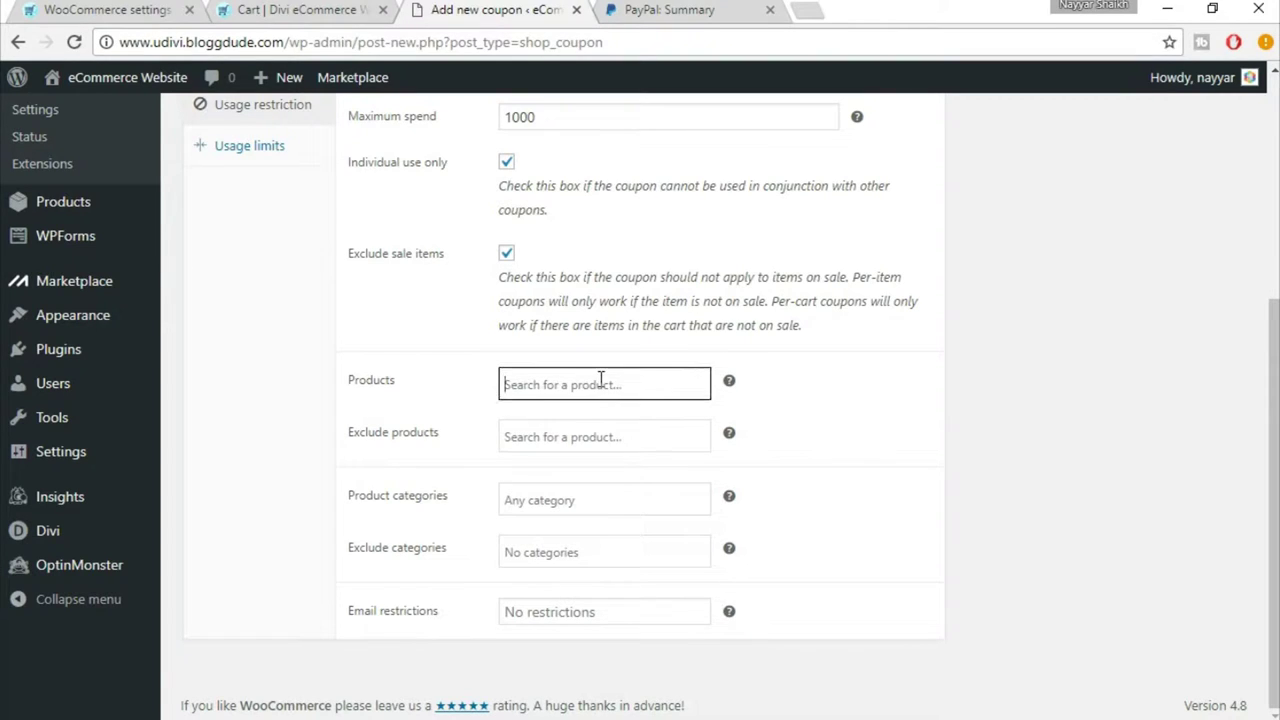
click(909, 404)
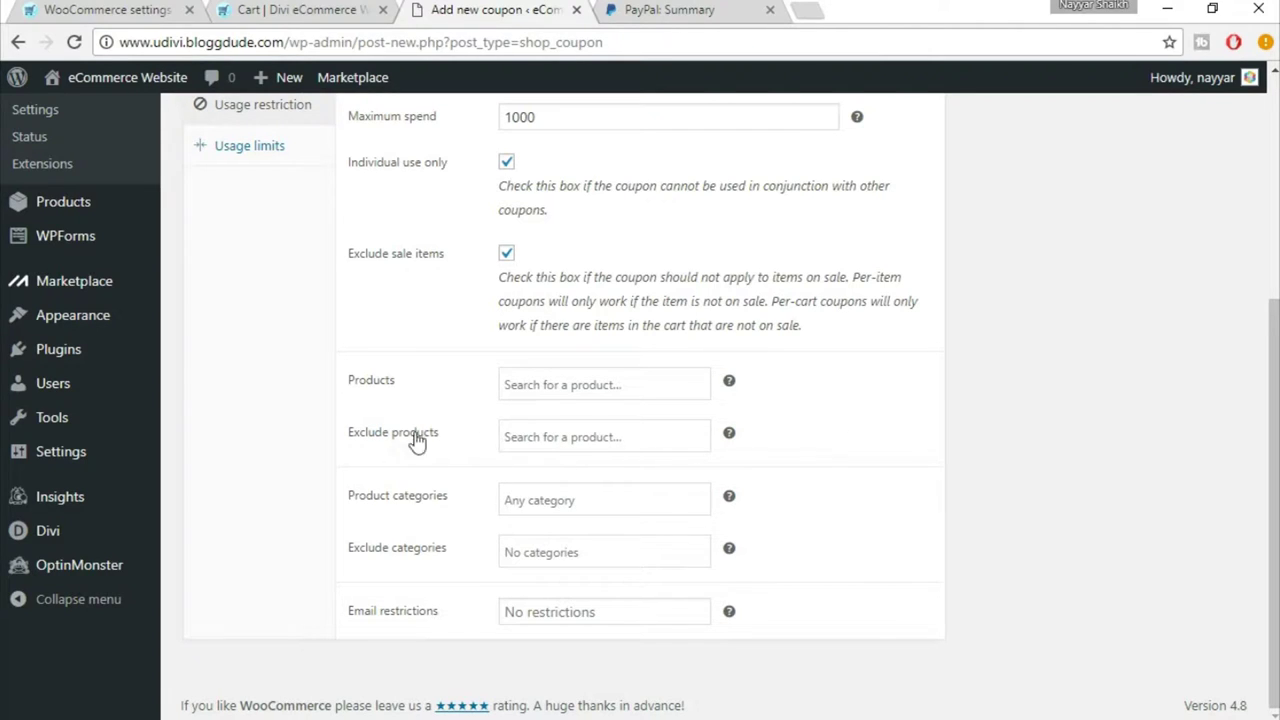
click(544, 436)
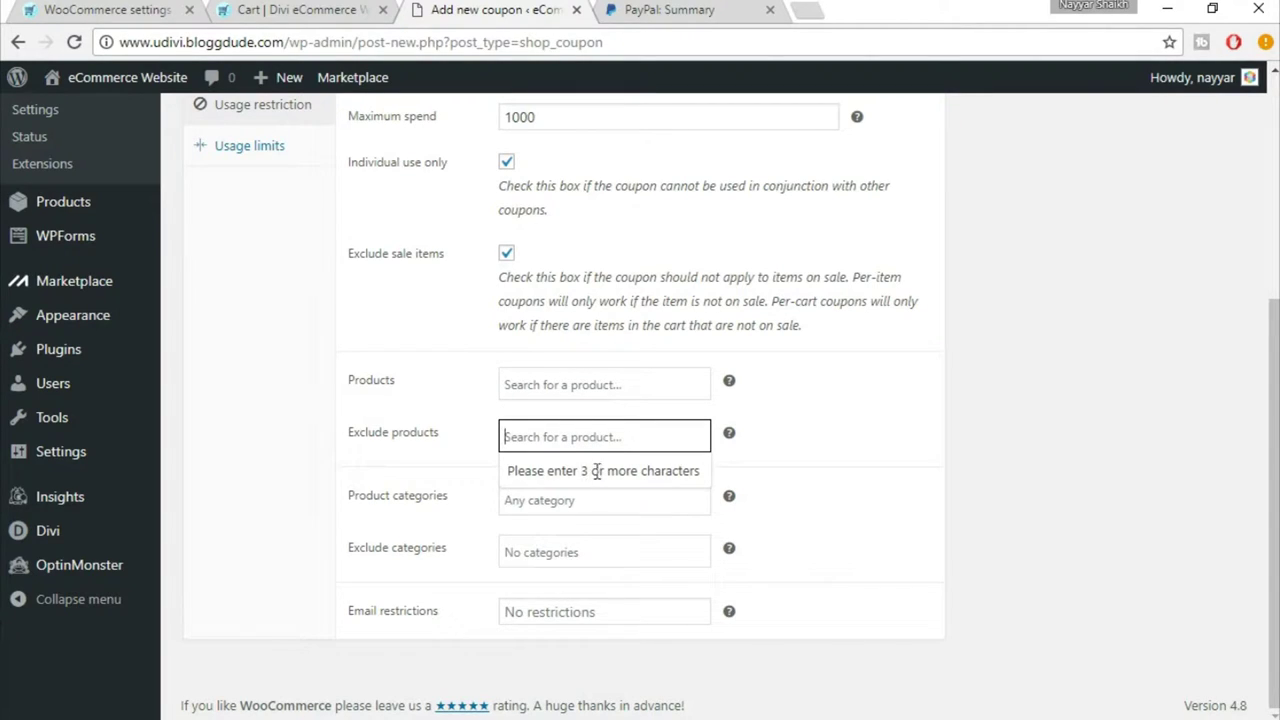
click(922, 484)
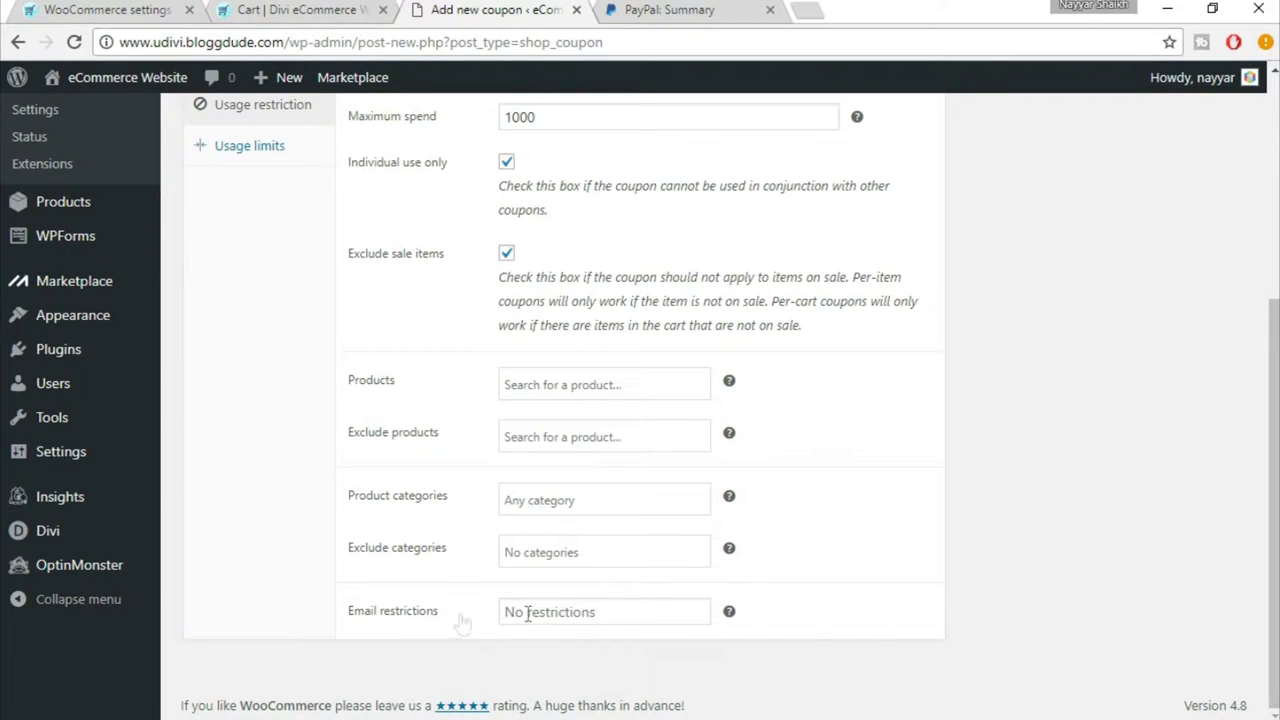
click(582, 612)
click(889, 624)
- Set the coupon's usage limit per coupon to 1 and limit its usage to 2 items
scroll(545, 600, up, 3)
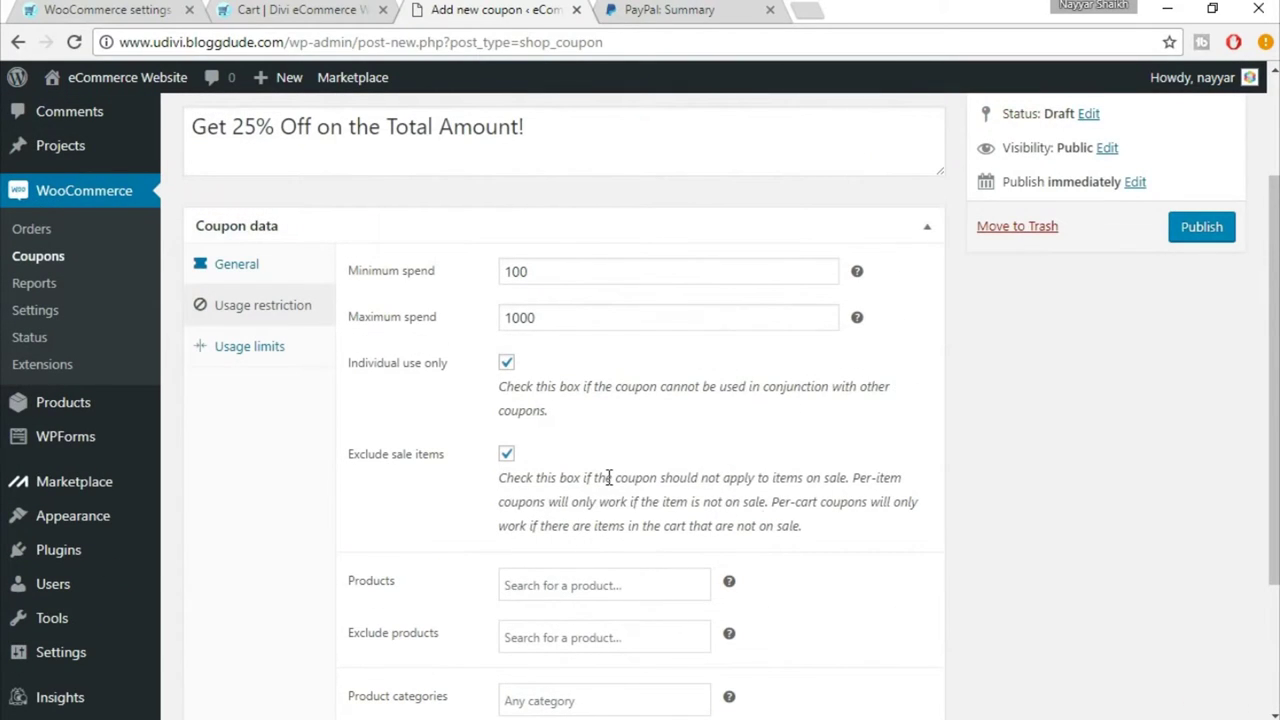
click(240, 350)
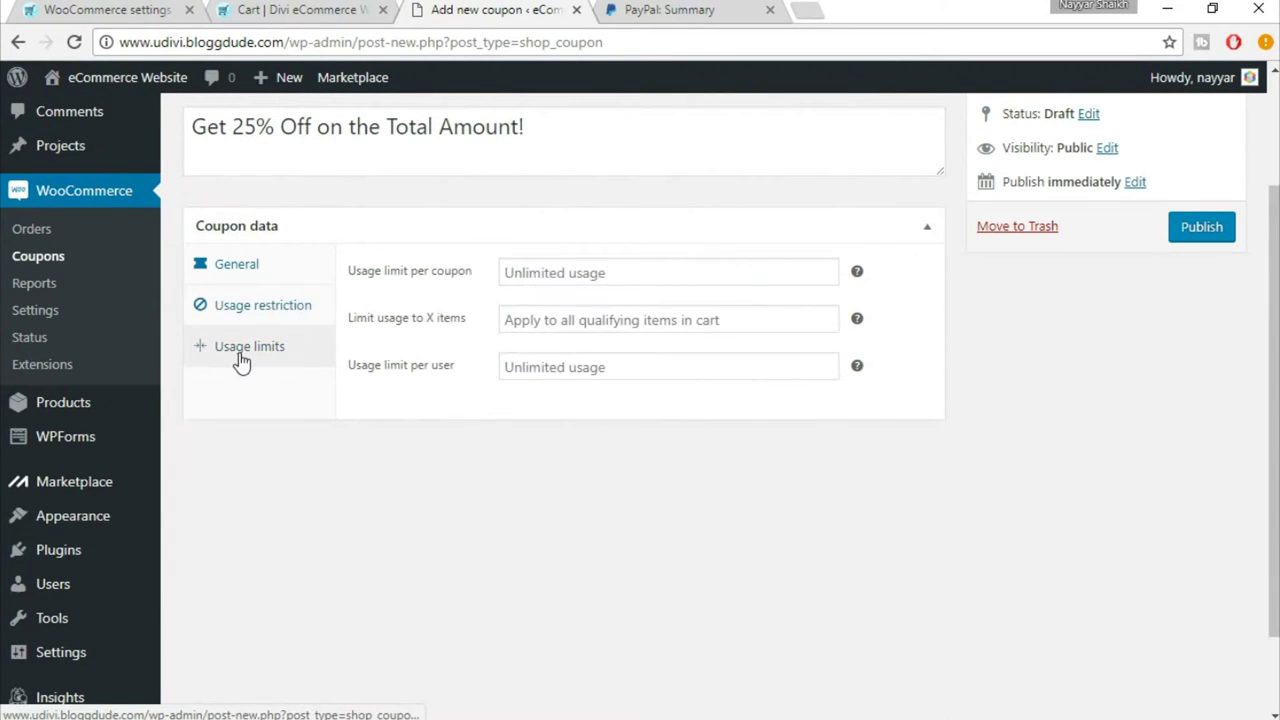
click(550, 275)
text(1)
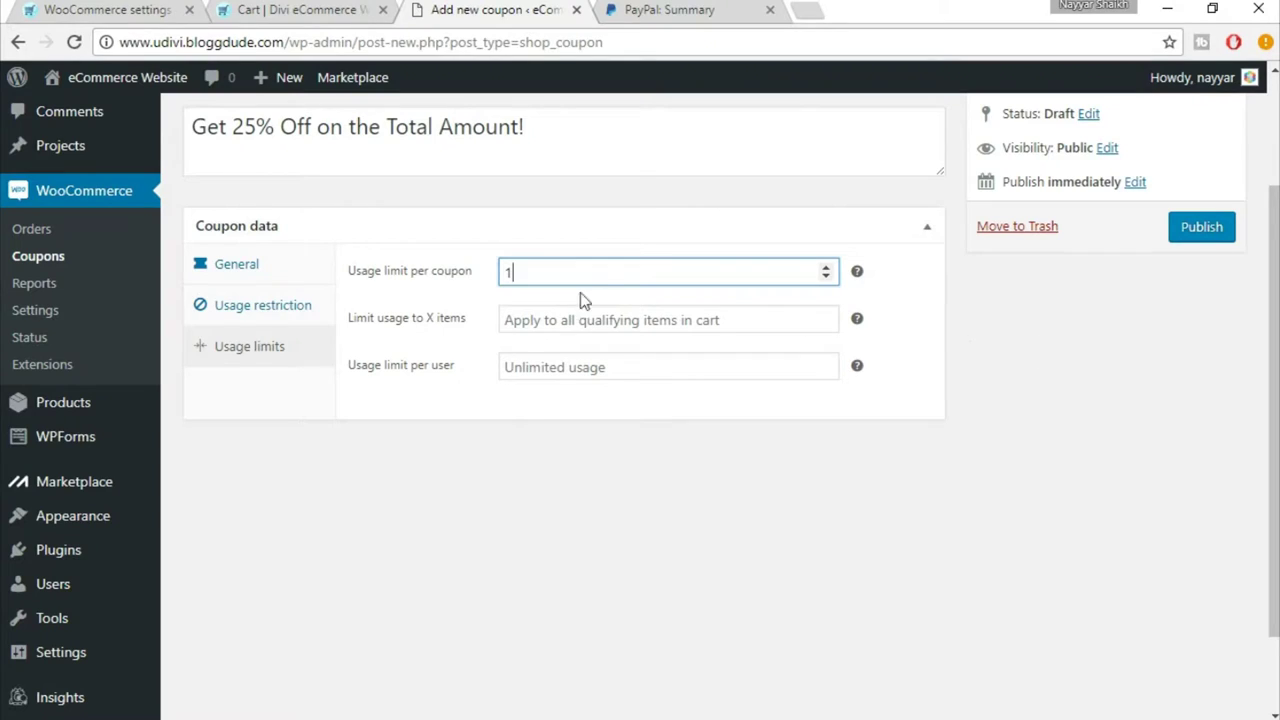
click(570, 330)
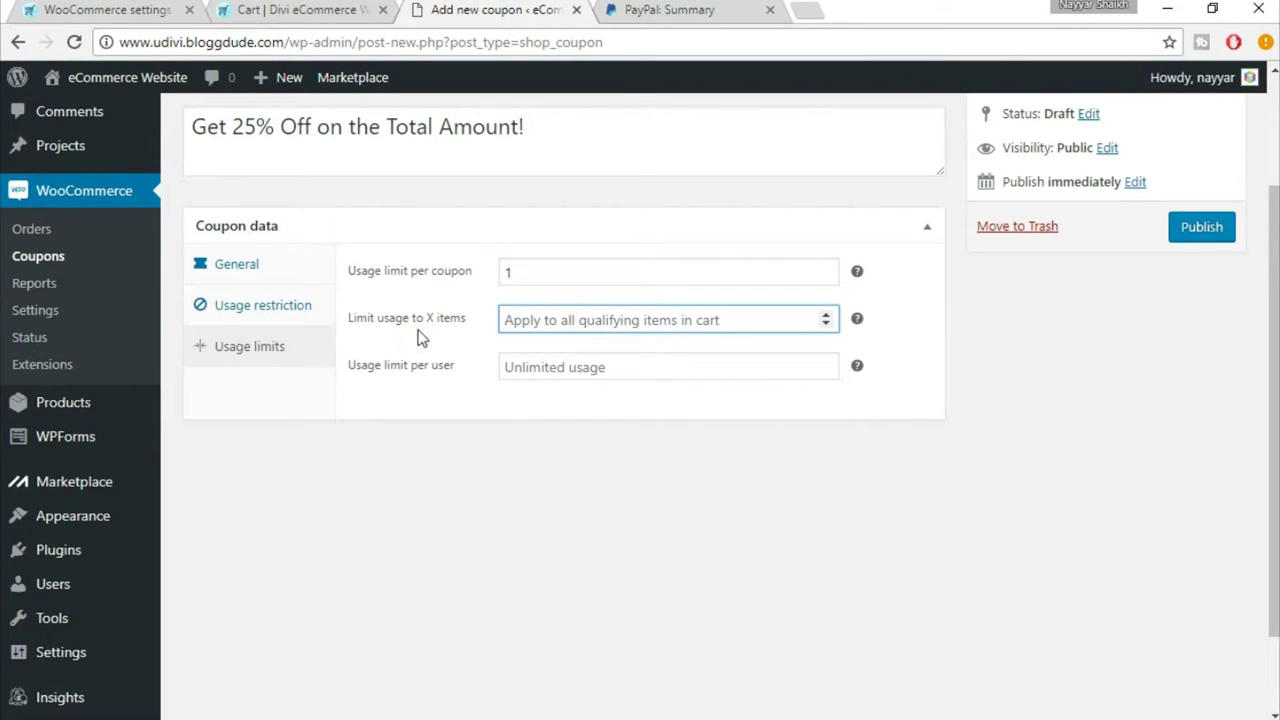
click(825, 316)
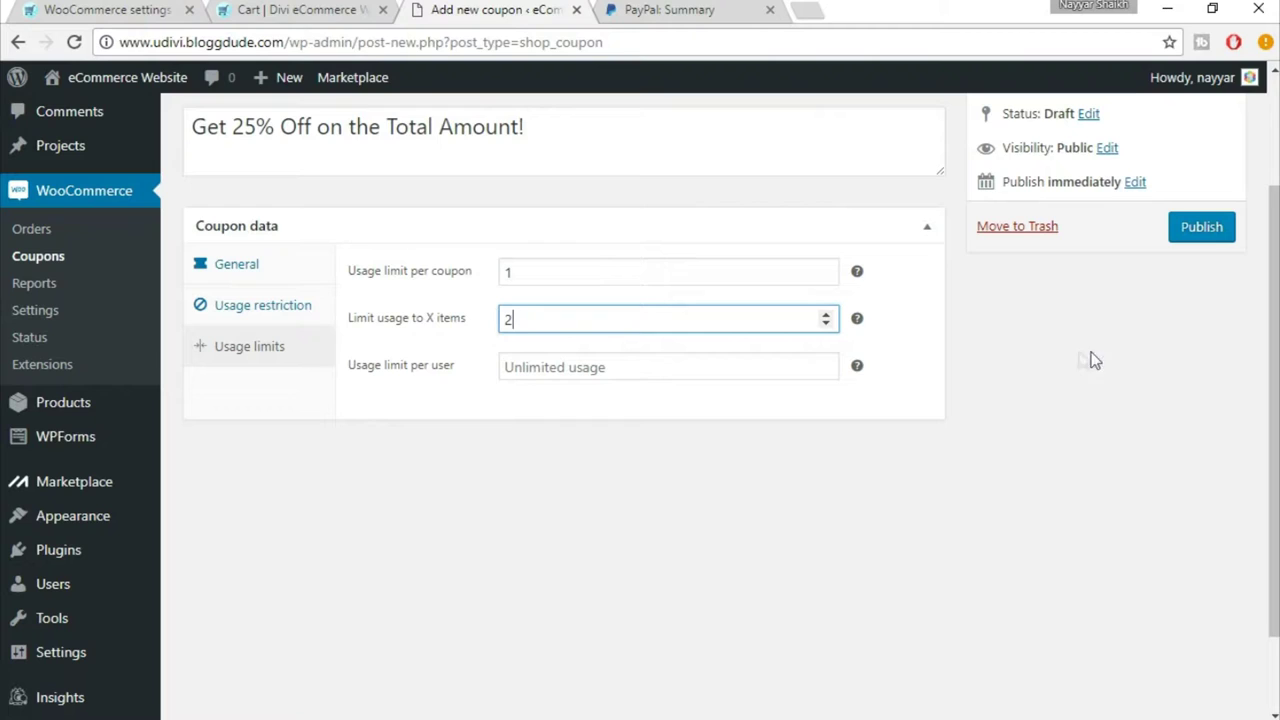
- Set the coupon's usage limit per user to 1 and publish the coupon
click(597, 367)
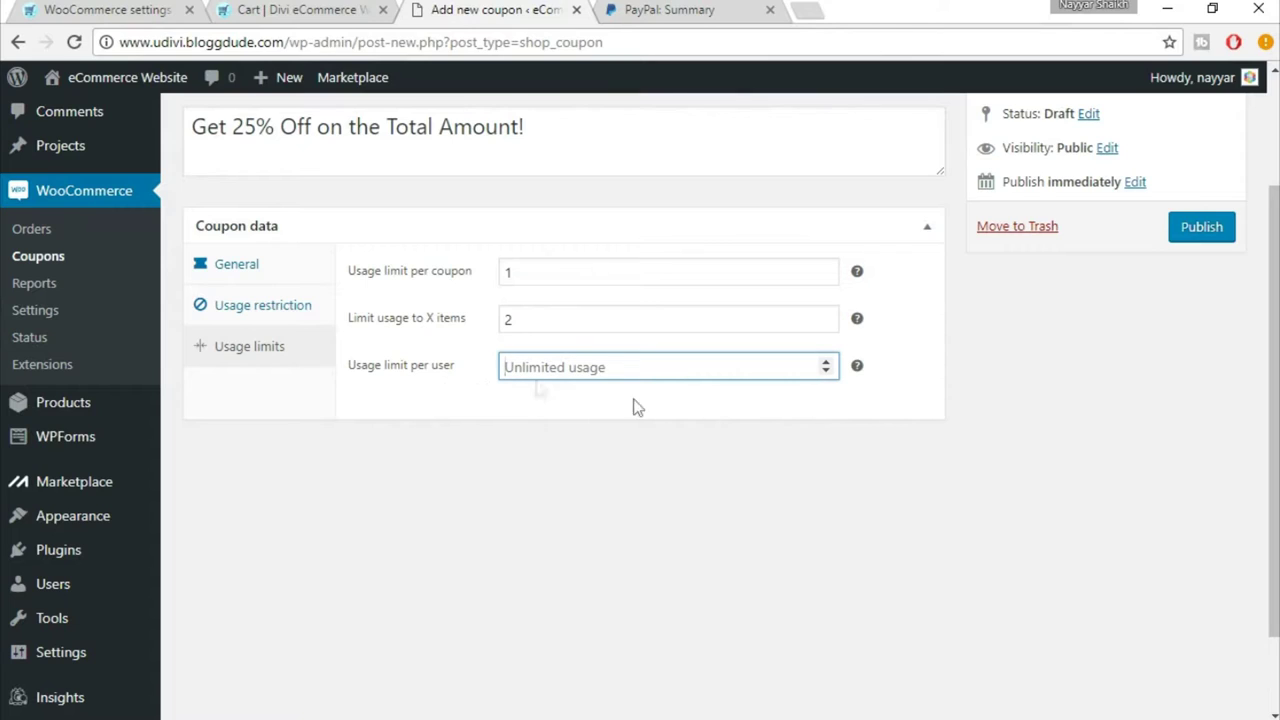
text(1)
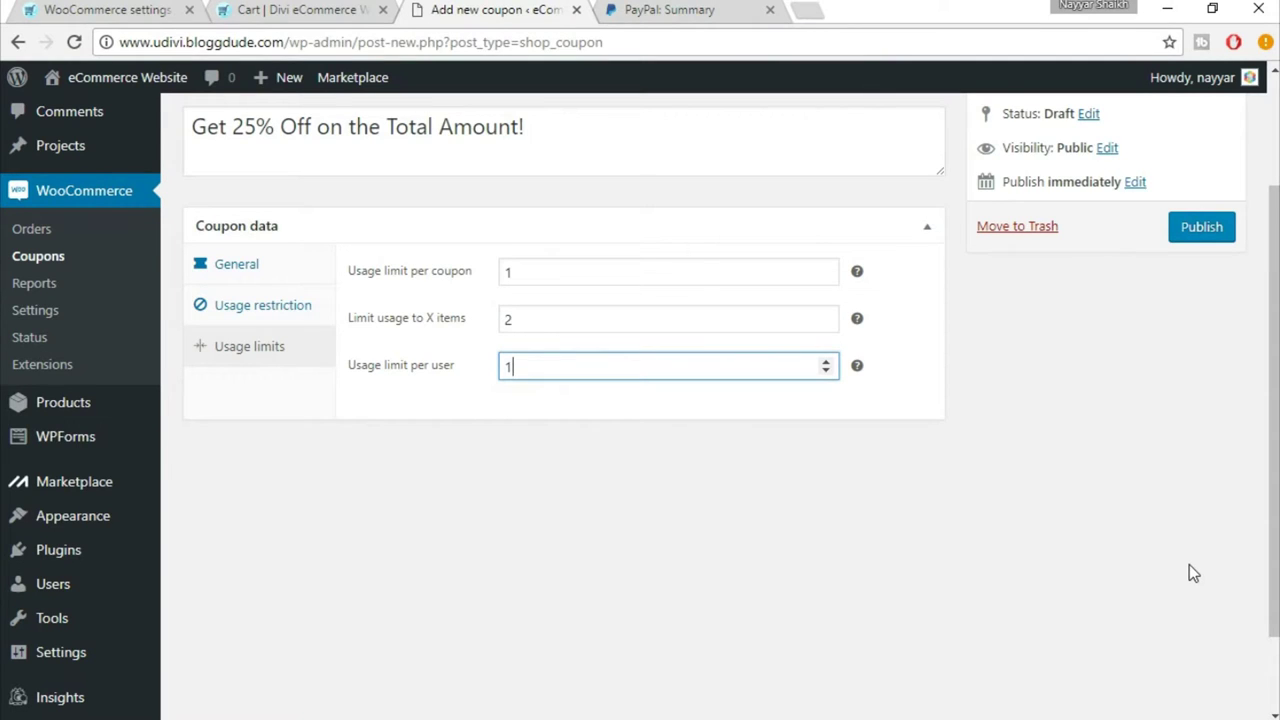
scroll(1190, 598, up, 2)
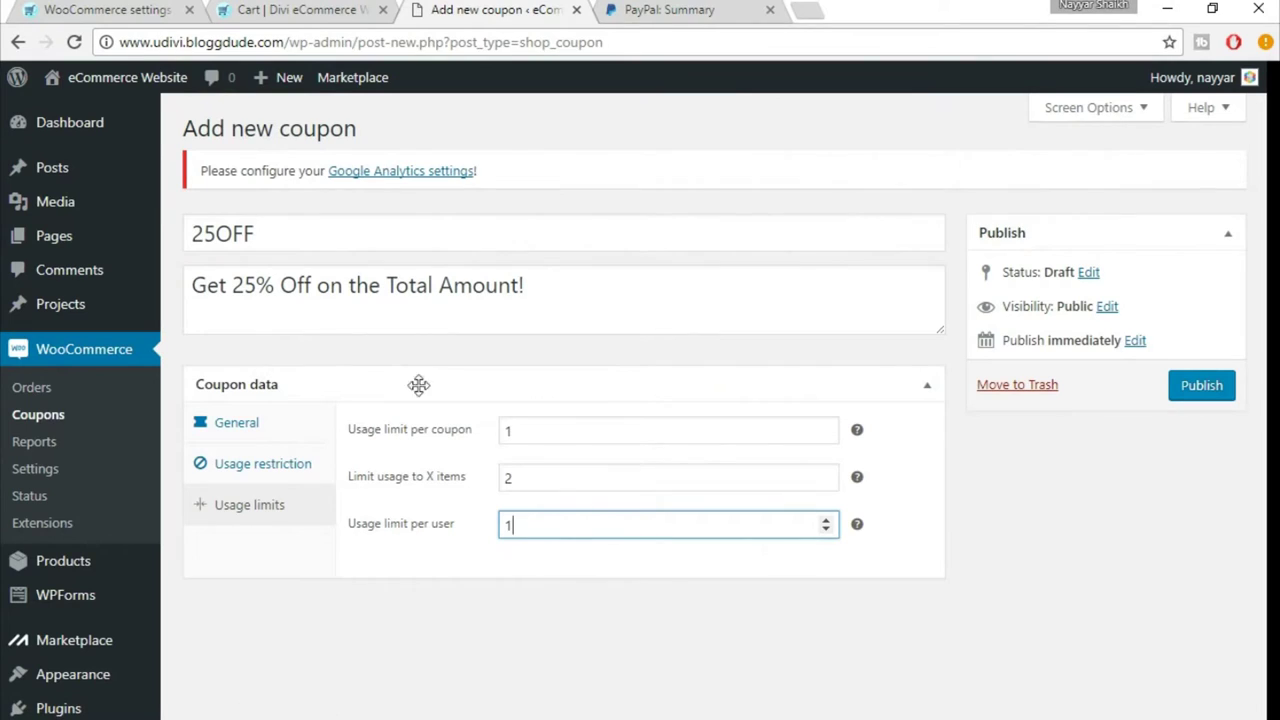
click(1202, 387)
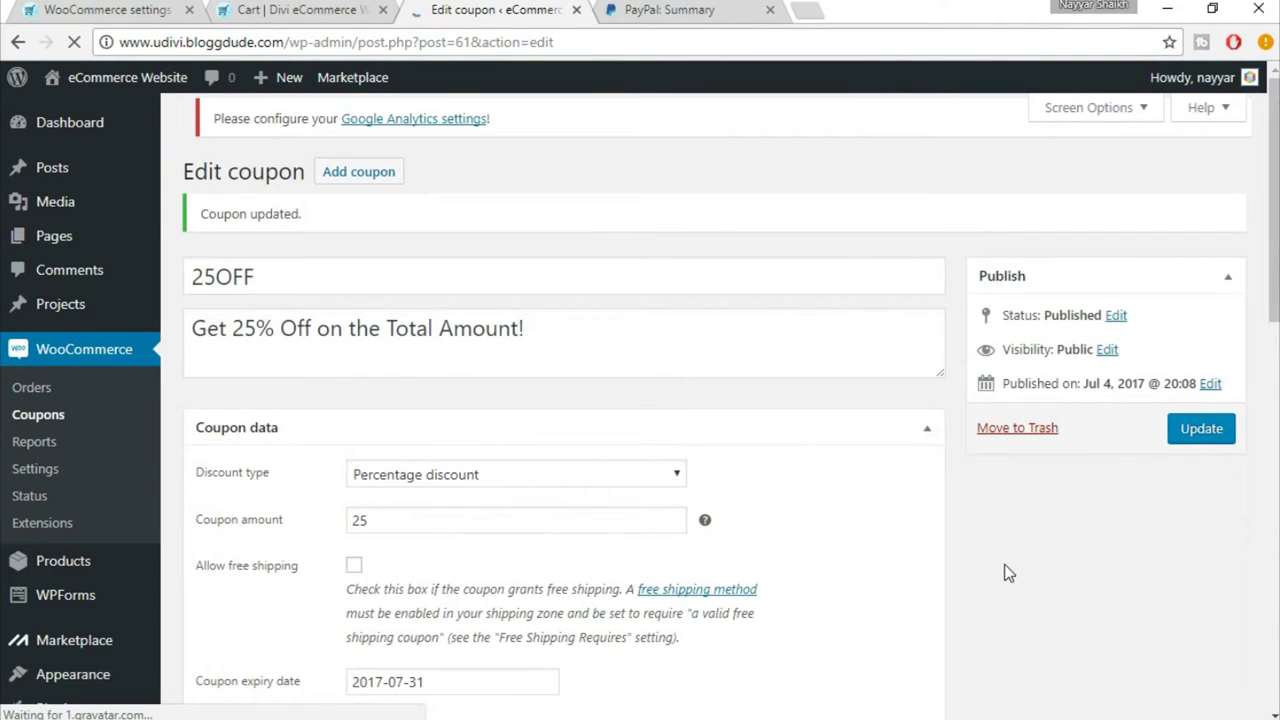
- Switch to the store's cart page, enter the coupon code 25off and review the cart totals
click(300, 10)
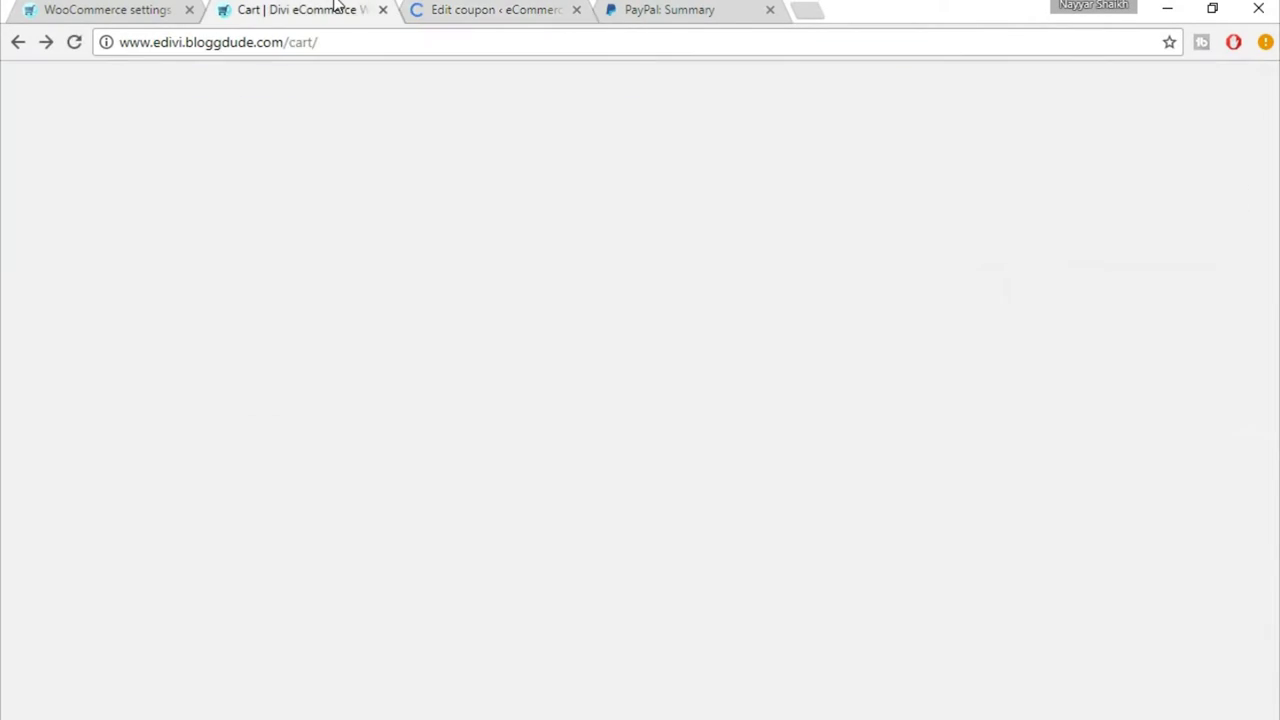
scroll(775, 420, up, 7)
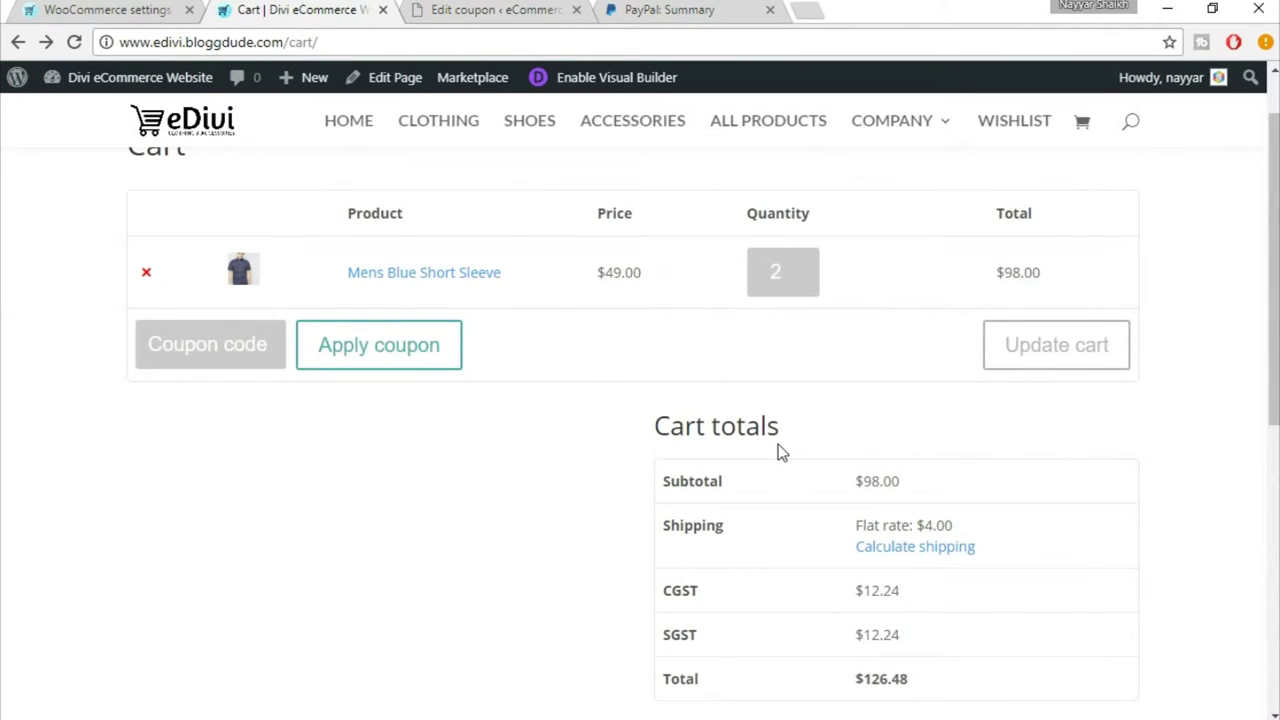
scroll(778, 444, up, 2)
click(214, 448)
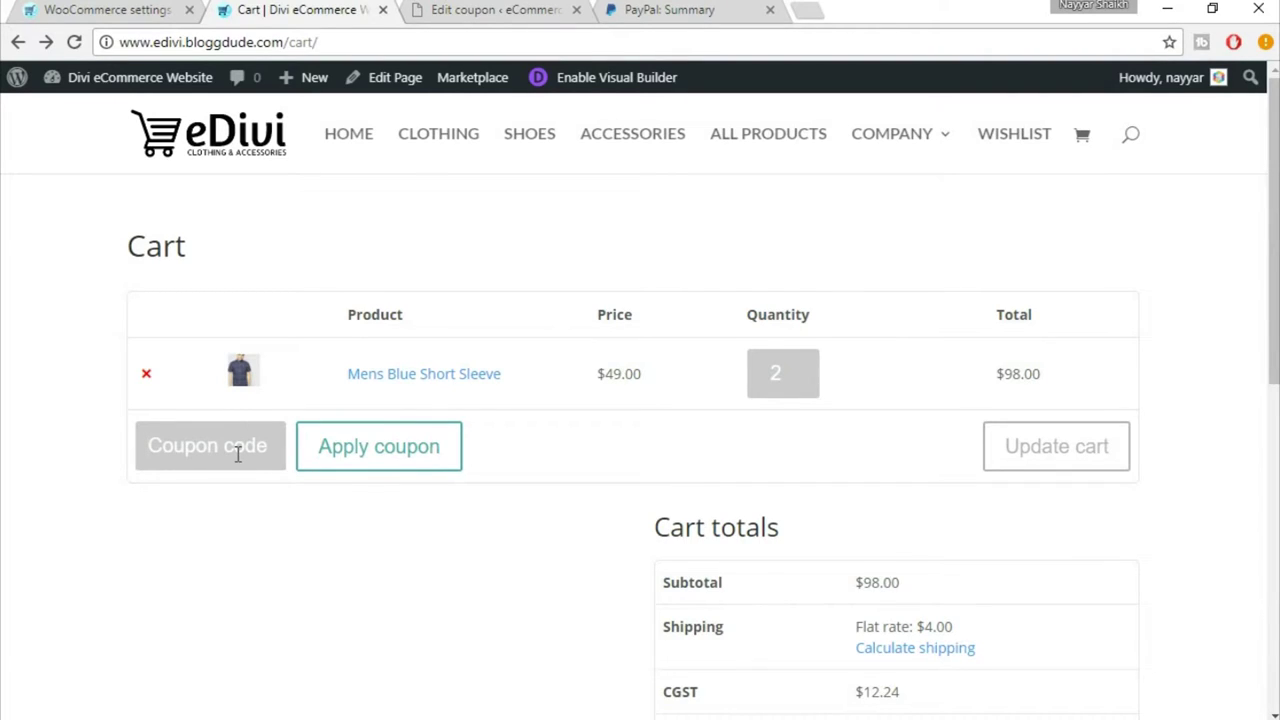
text(25off)
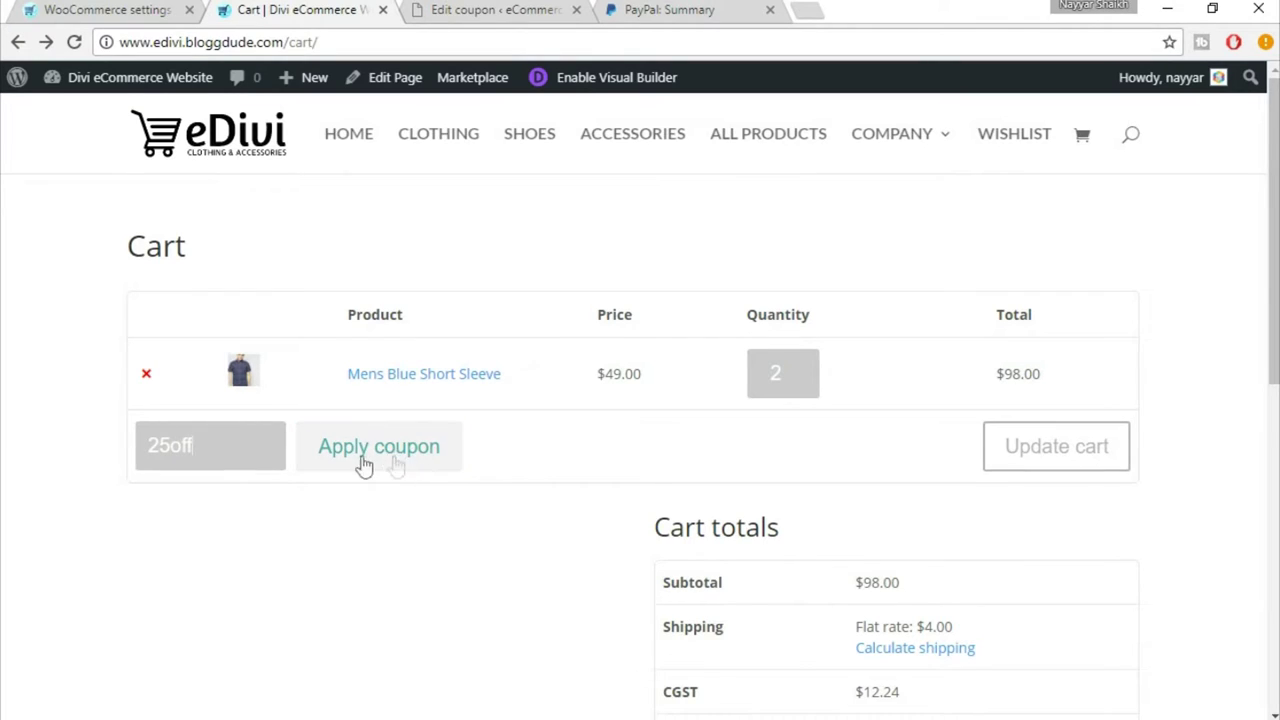
scroll(1266, 478, down, 2)
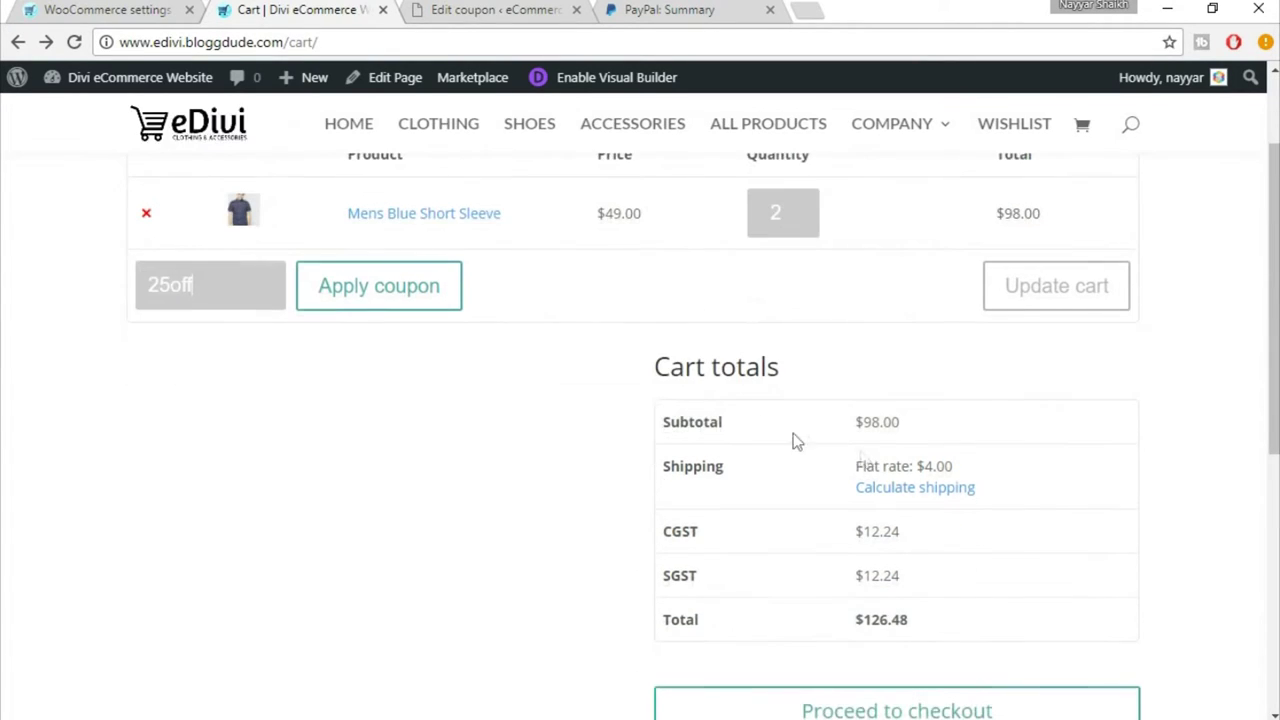
scroll(877, 566, down, 4)
scroll(866, 567, up, 4)
scroll(866, 567, up, 1)
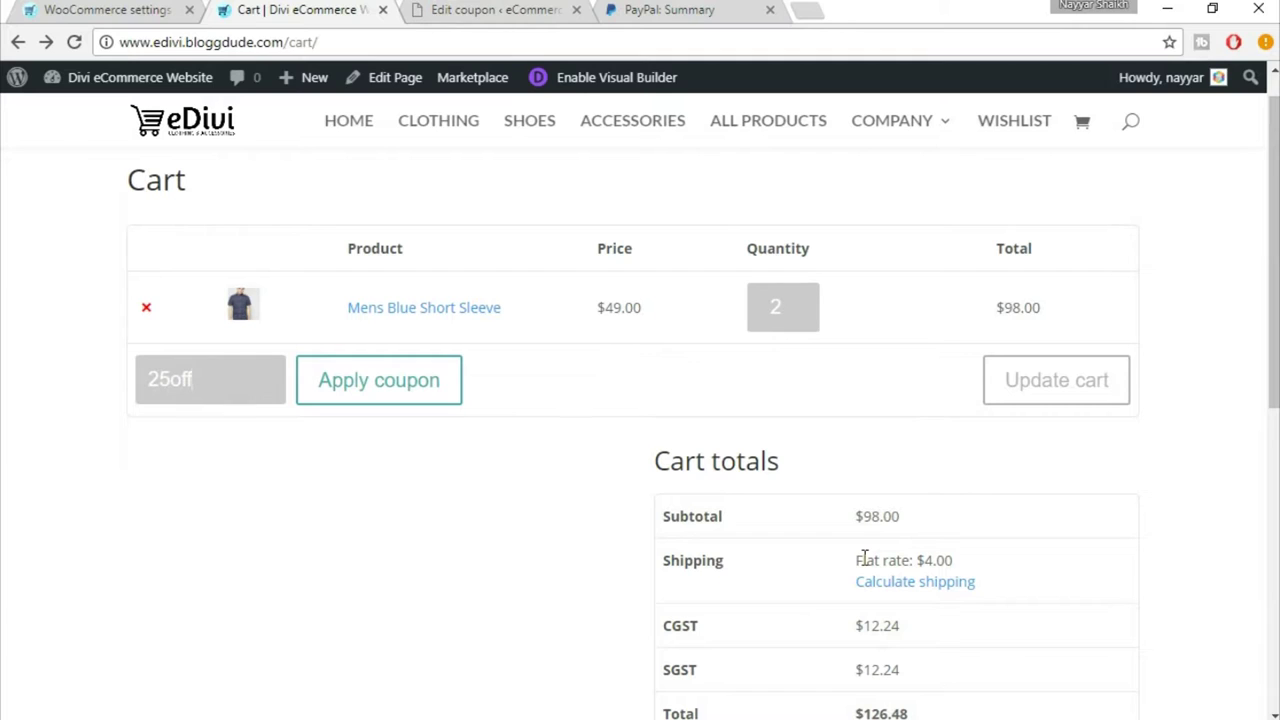
- Return to the coupon's admin page and open the WooCommerce checkout settings
click(545, 10)
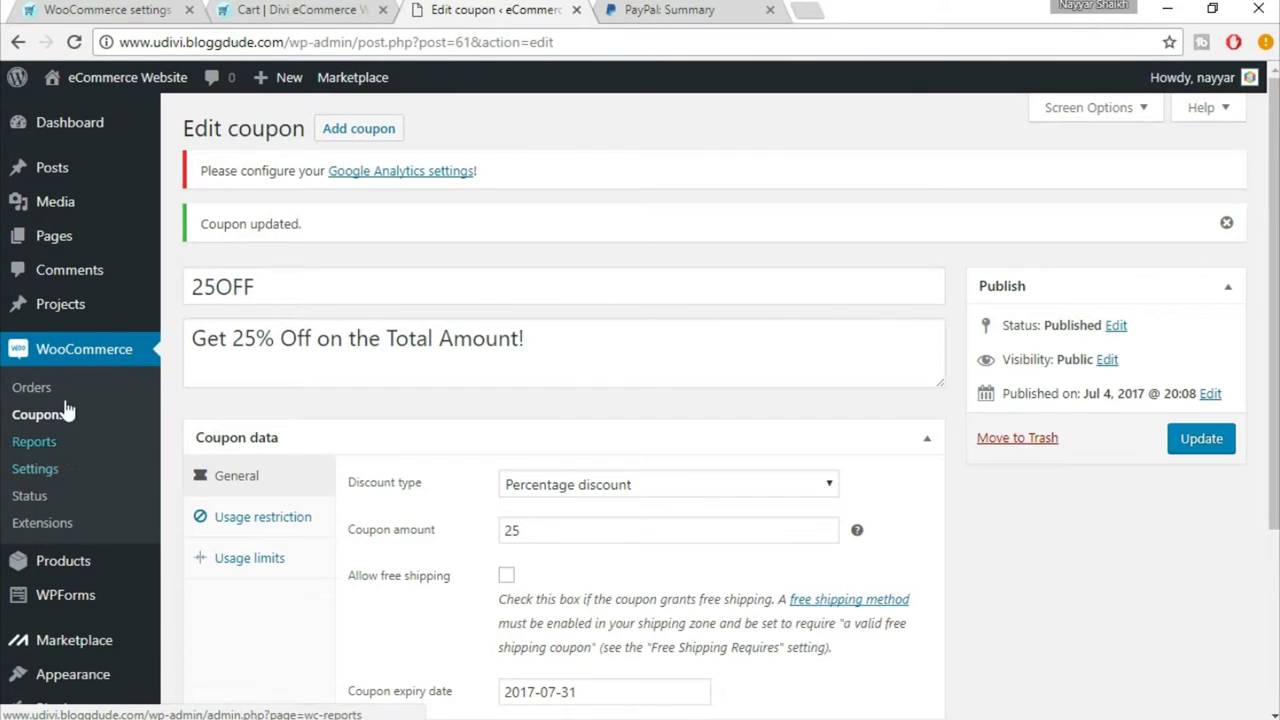
click(36, 469)
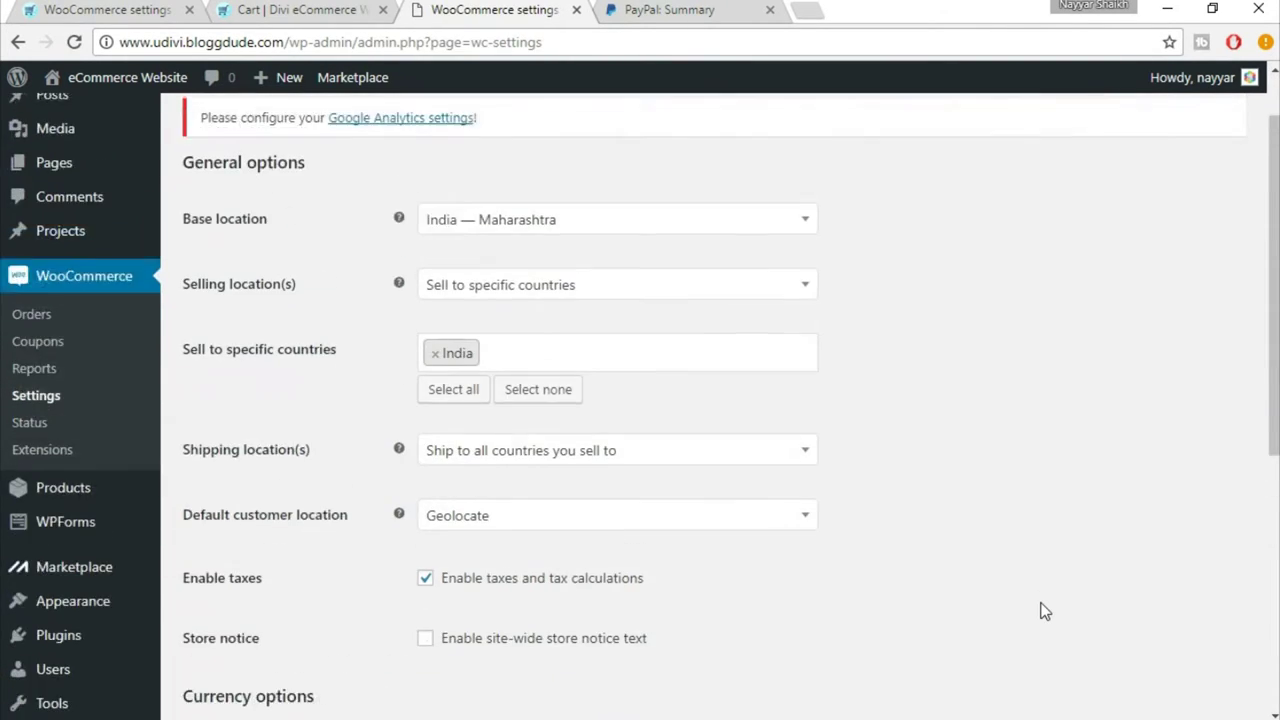
scroll(1030, 560, up, 1)
click(546, 150)
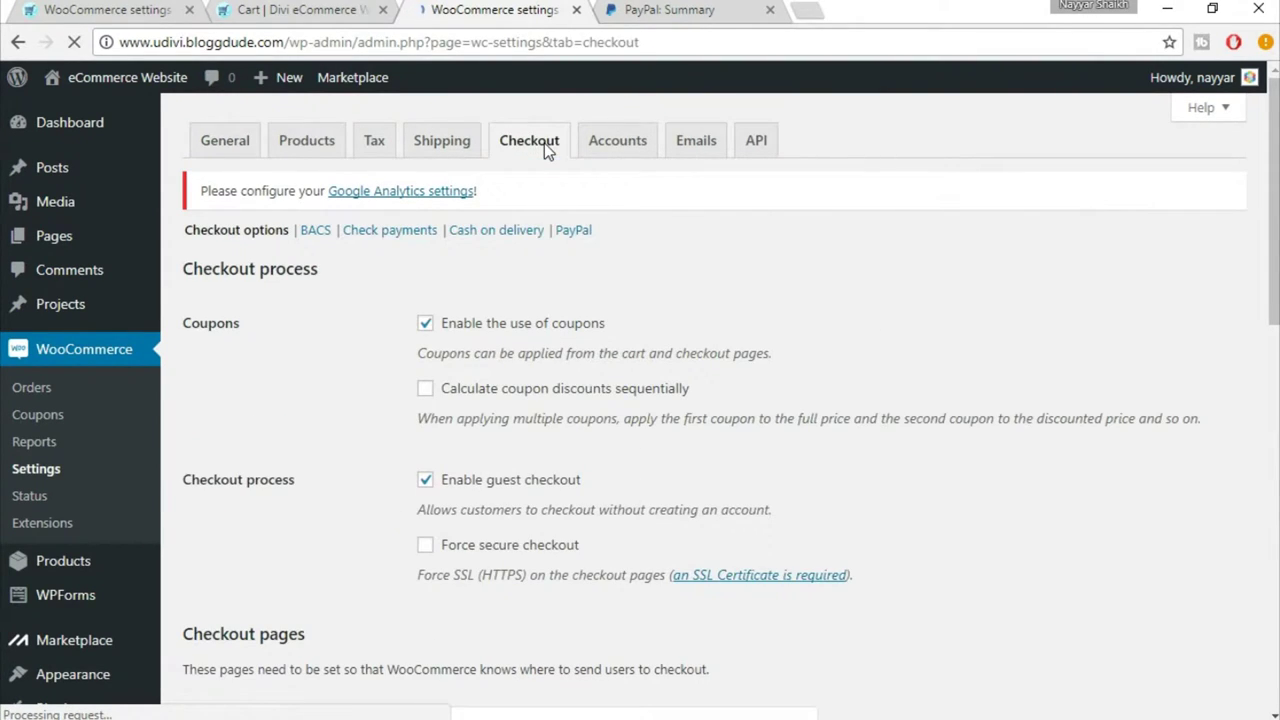
- Try enabling bank transfer in the BACS payment settings and look through its account details fields
click(318, 236)
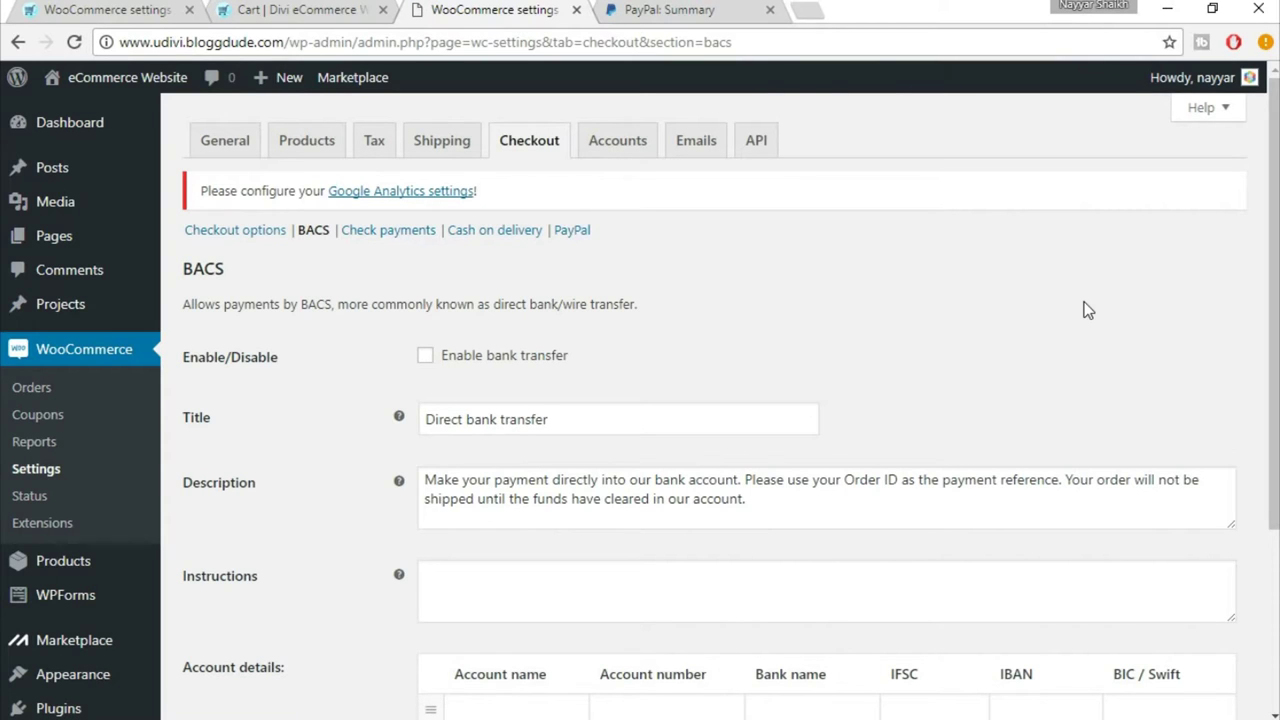
scroll(1088, 310, down, 2)
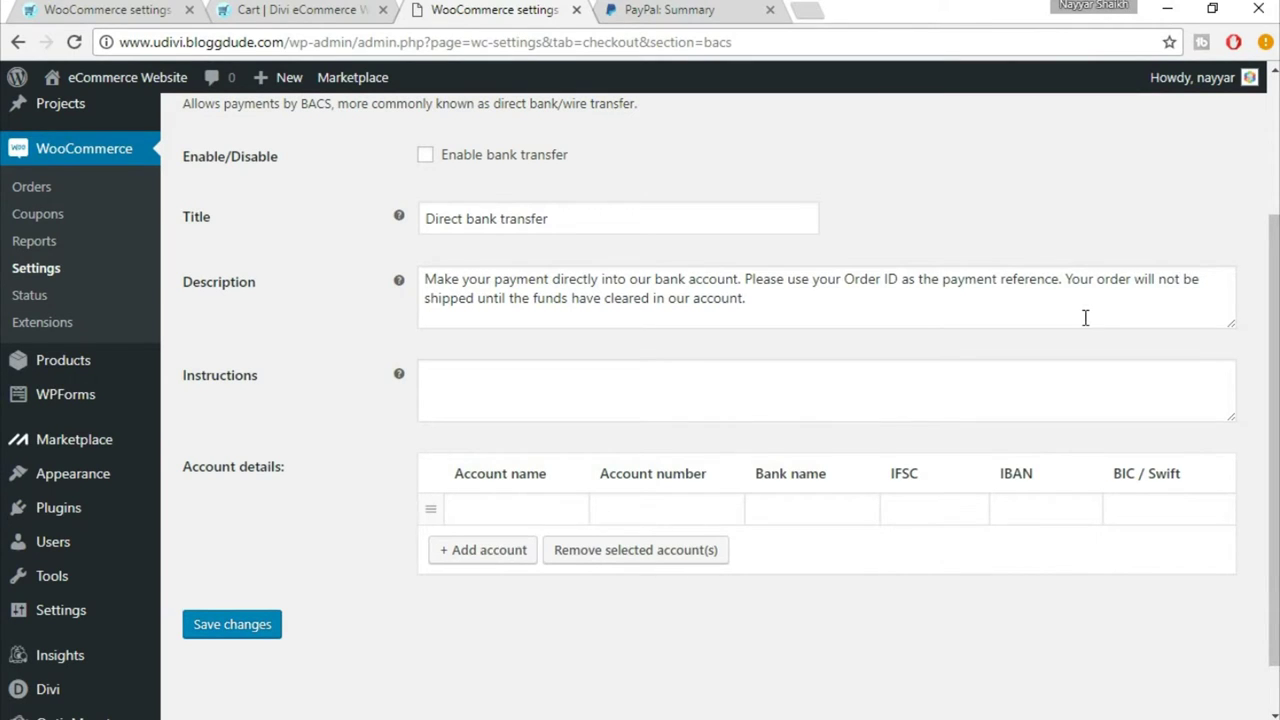
scroll(1086, 314, up, 1)
click(460, 262)
scroll(571, 290, down, 2)
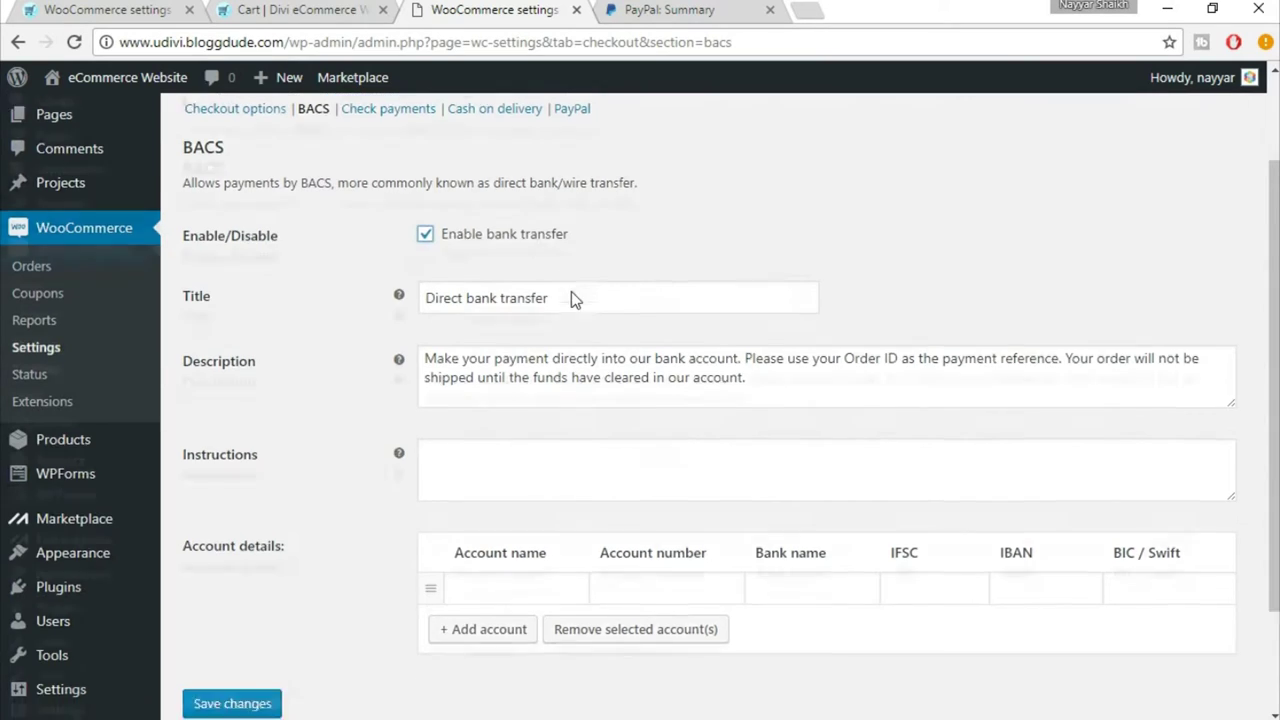
click(486, 447)
click(666, 447)
click(791, 447)
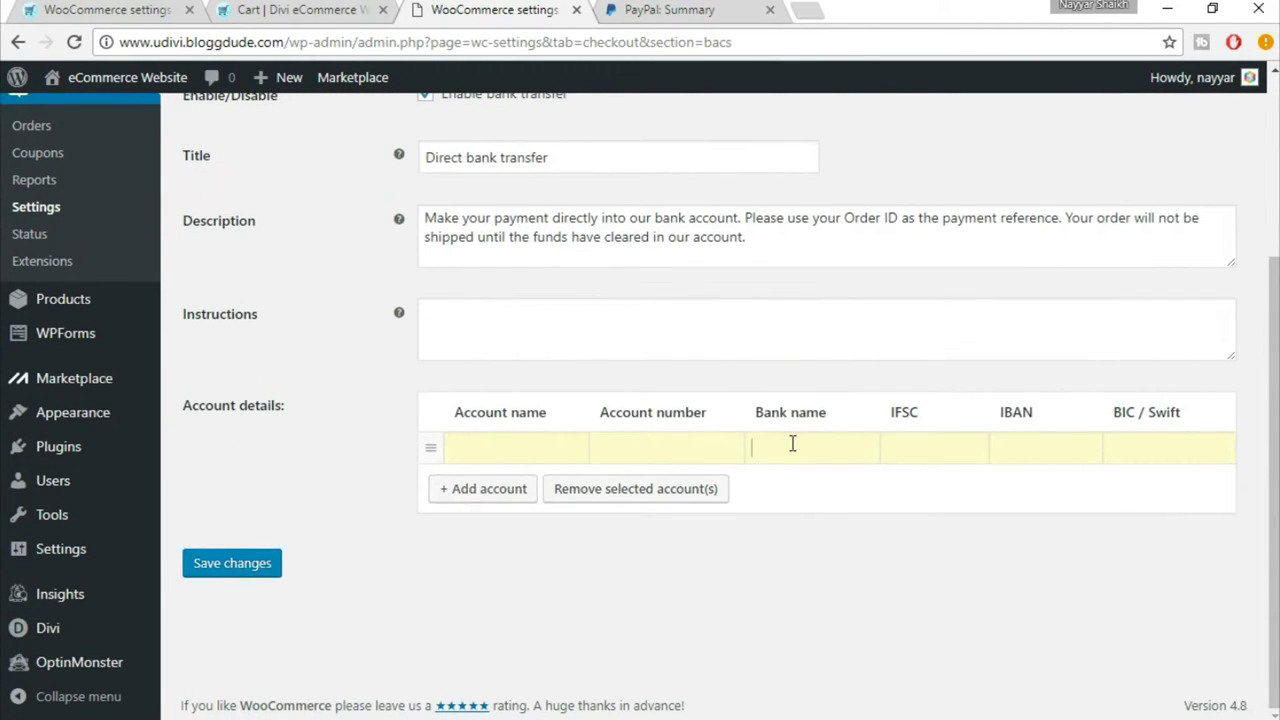
click(940, 452)
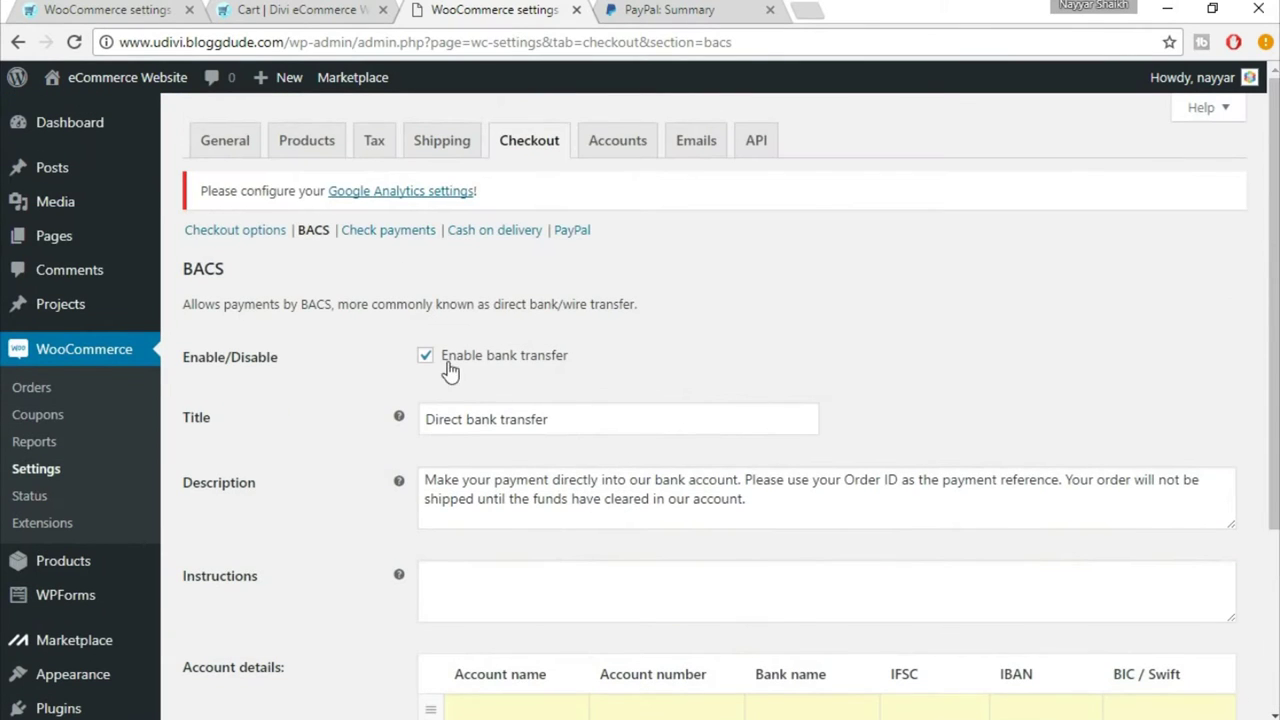
click(428, 356)
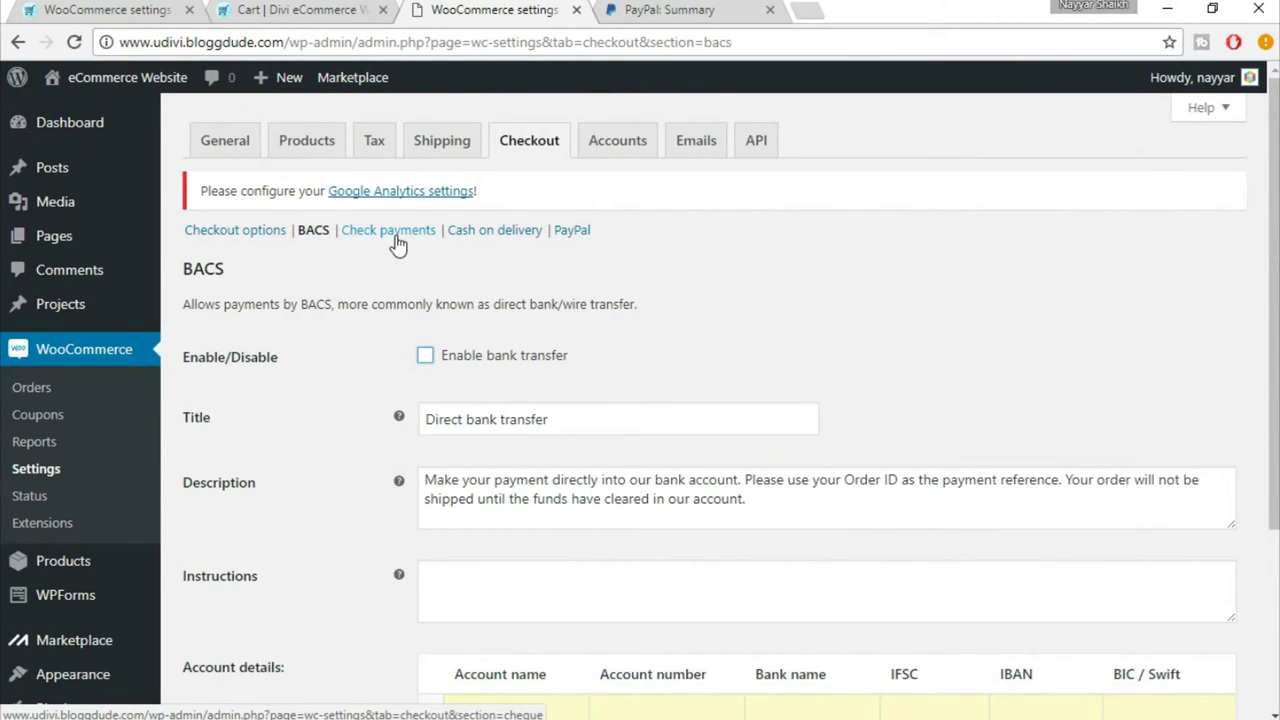
- Enable cash on delivery as a payment method and save the changes
click(494, 230)
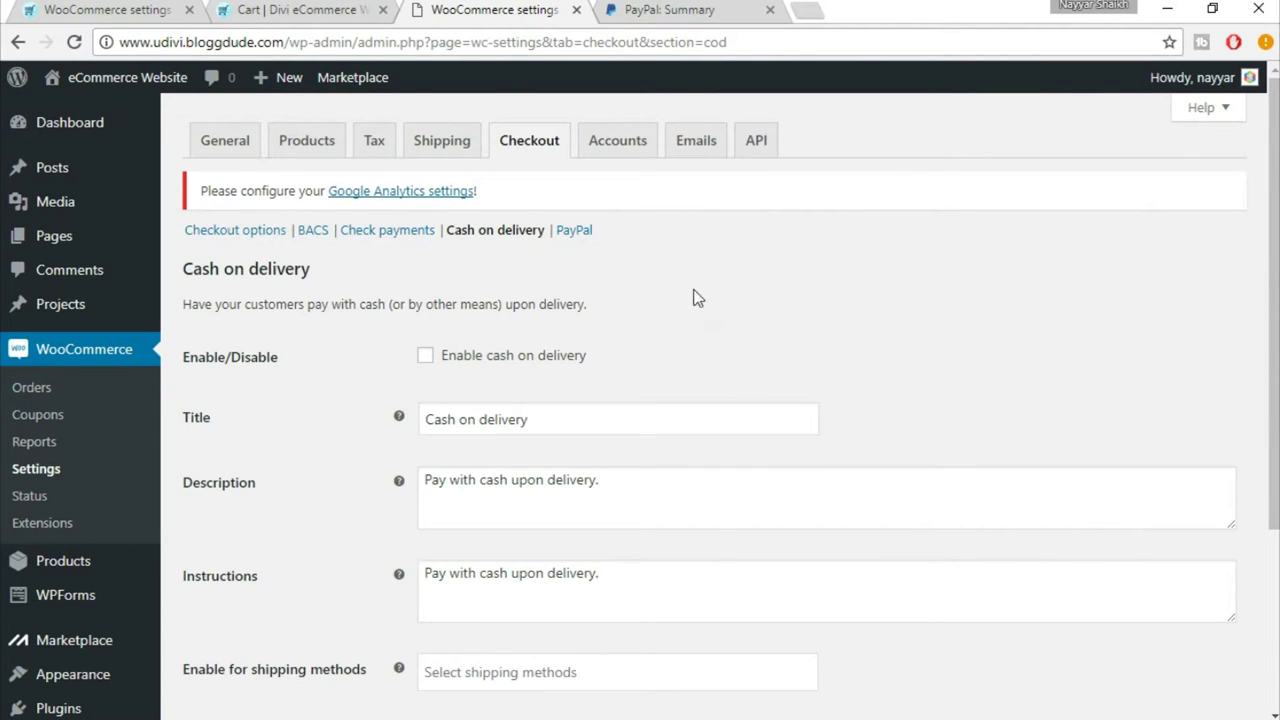
scroll(714, 334, down, 1)
click(426, 256)
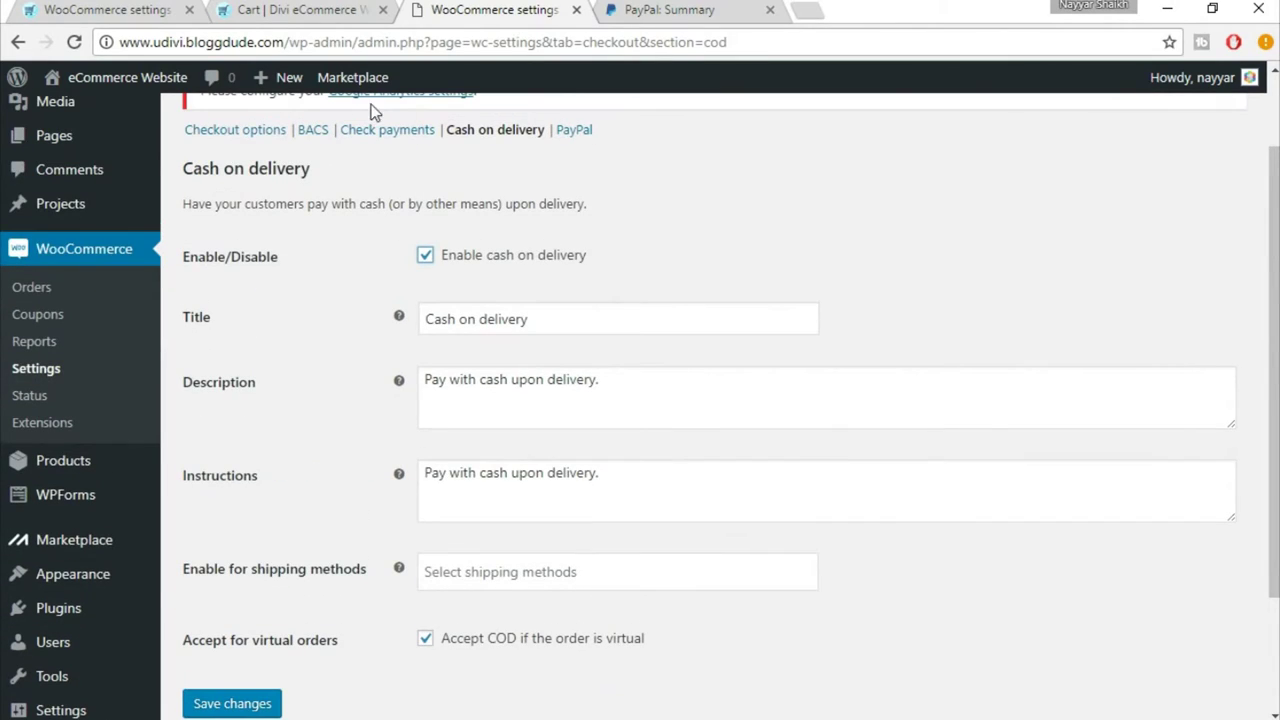
click(233, 703)
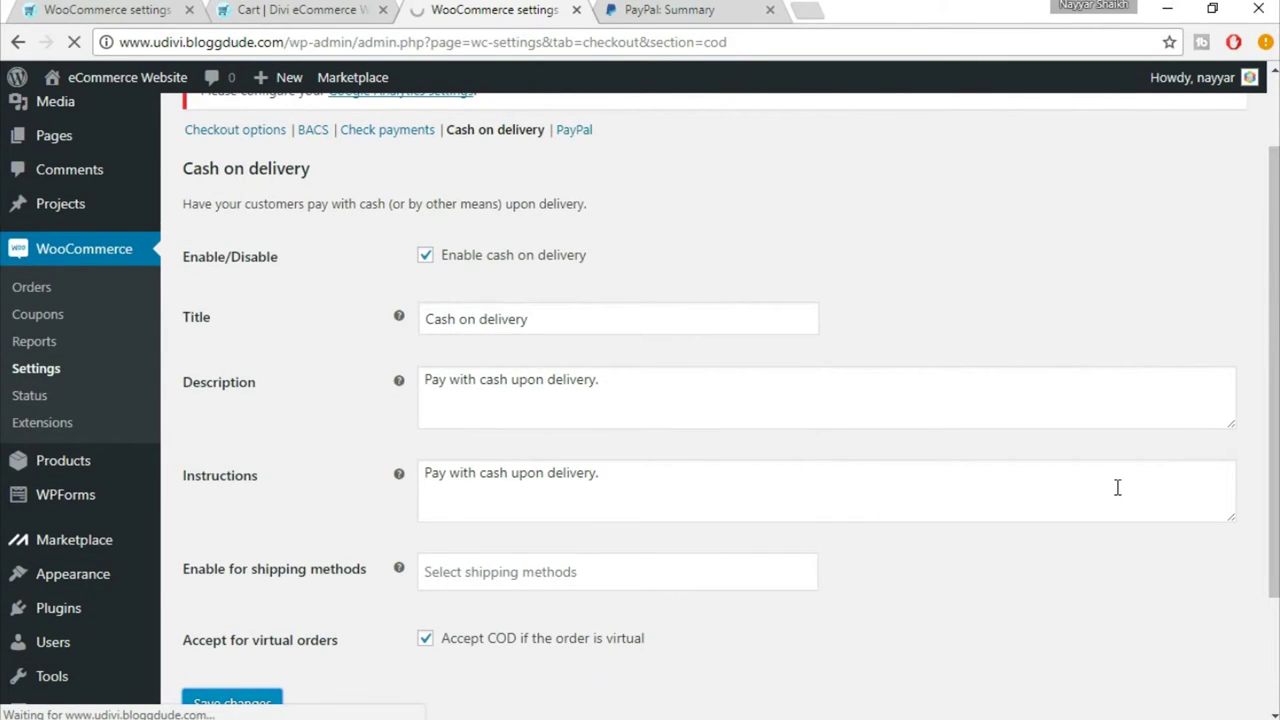
scroll(937, 440, down, 1)
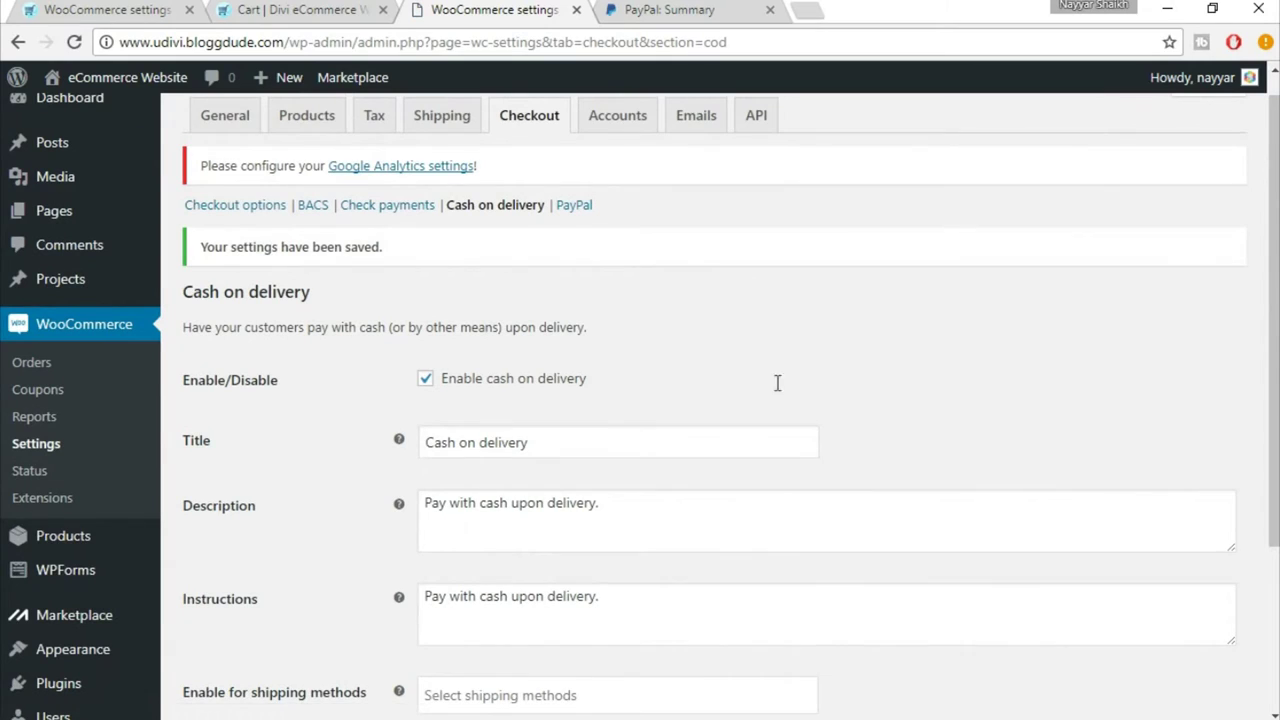
- Enable PayPal Standard in the PayPal payment settings
scroll(580, 226, up, 1)
click(572, 232)
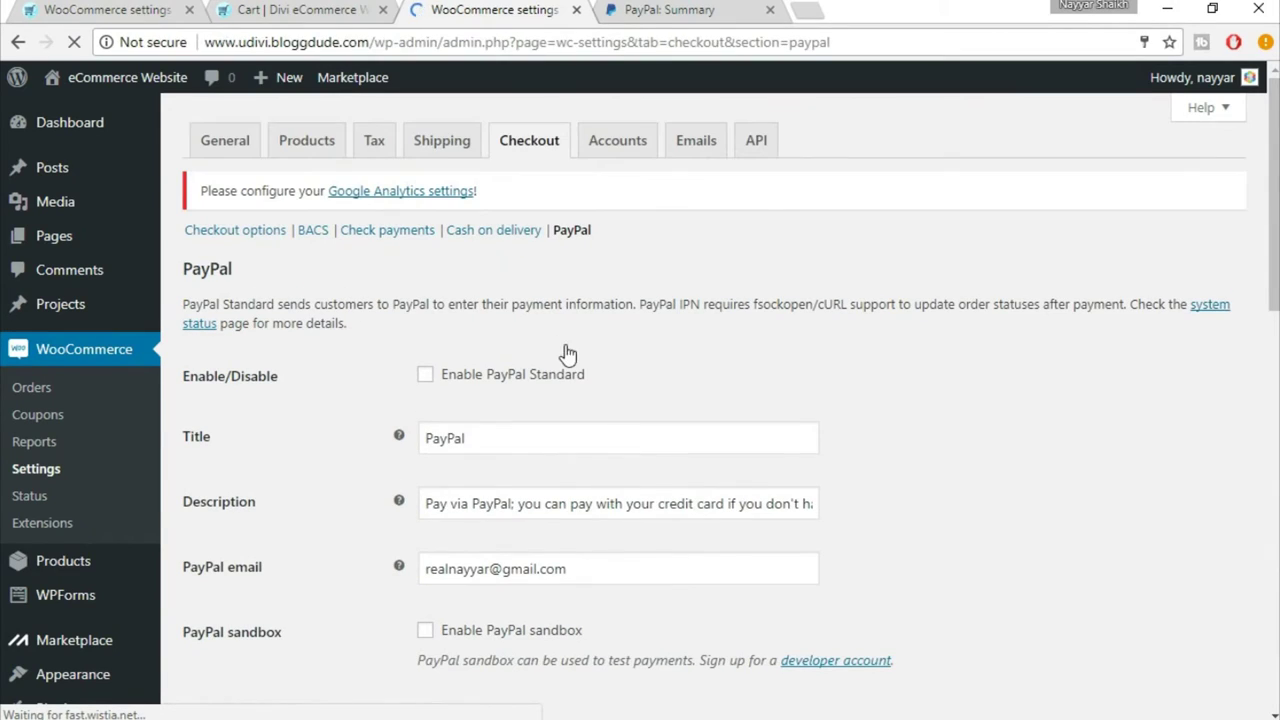
click(512, 388)
scroll(360, 421, down, 1)
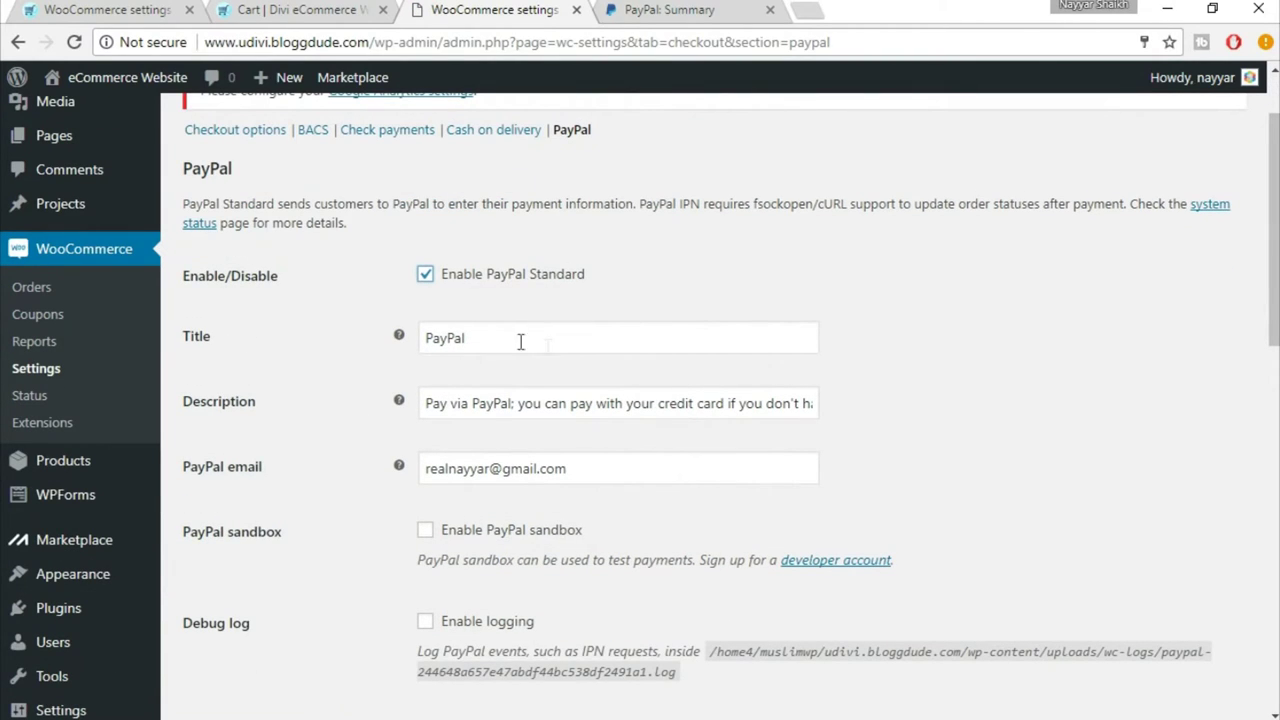
- Examine the title, description and PayPal email fields in the PayPal payment settings
scroll(777, 437, down, 1)
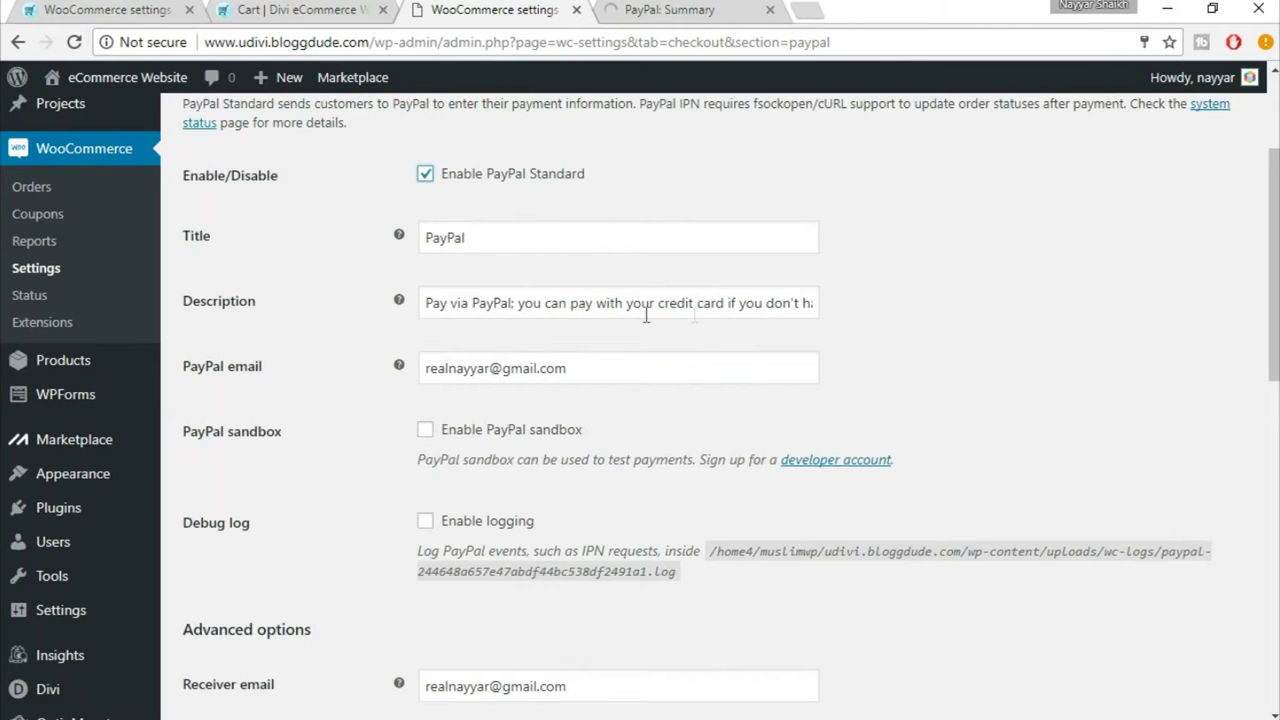
click(686, 305)
click(629, 241)
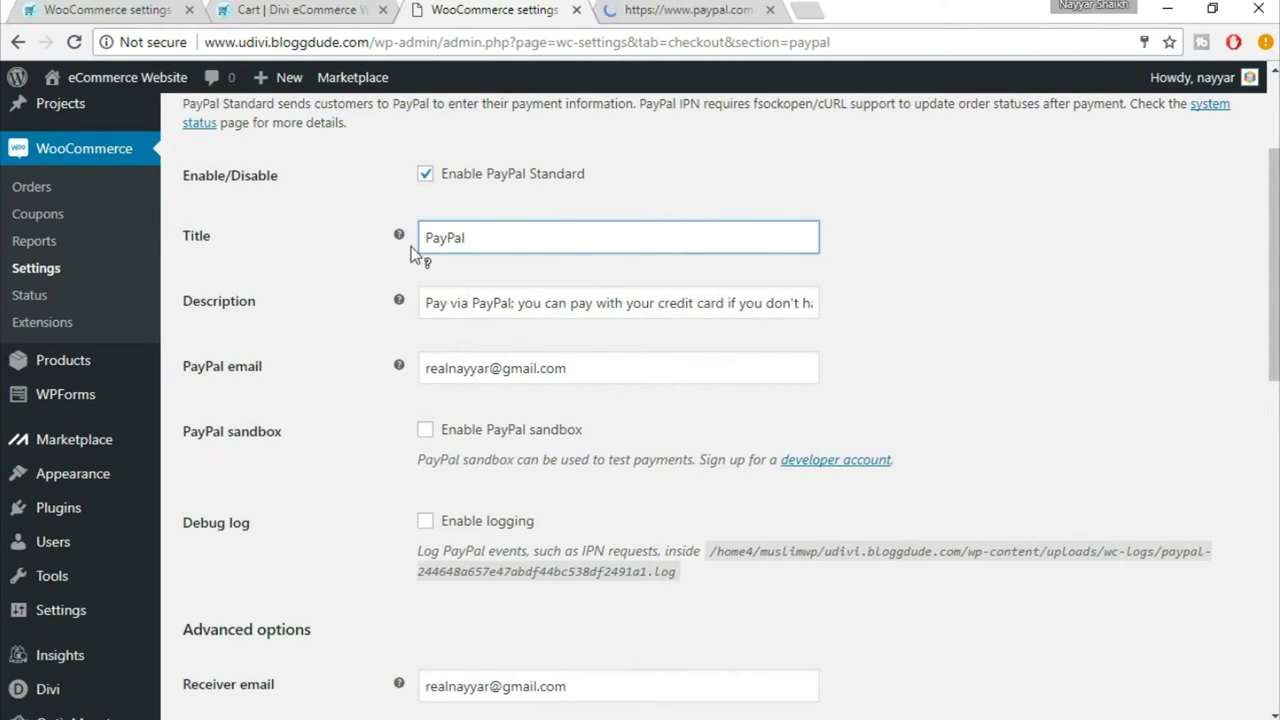
scroll(911, 351, down, 1)
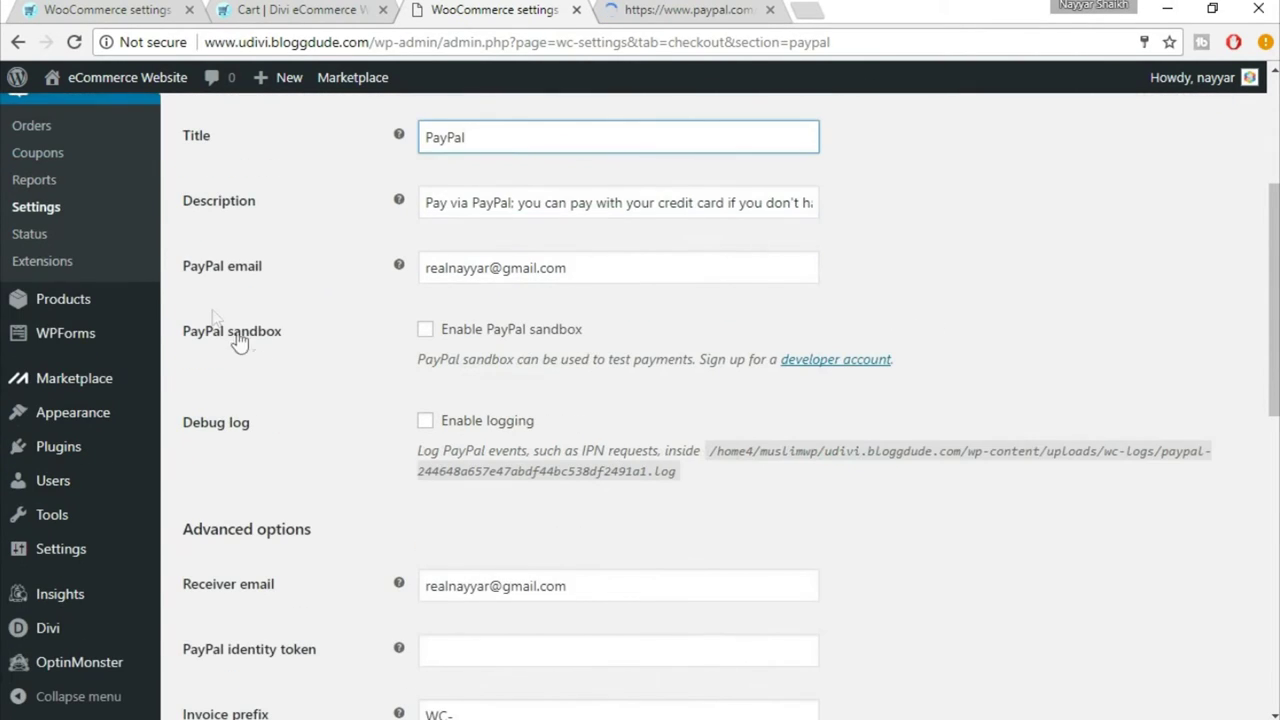
drag(586, 268, 418, 270)
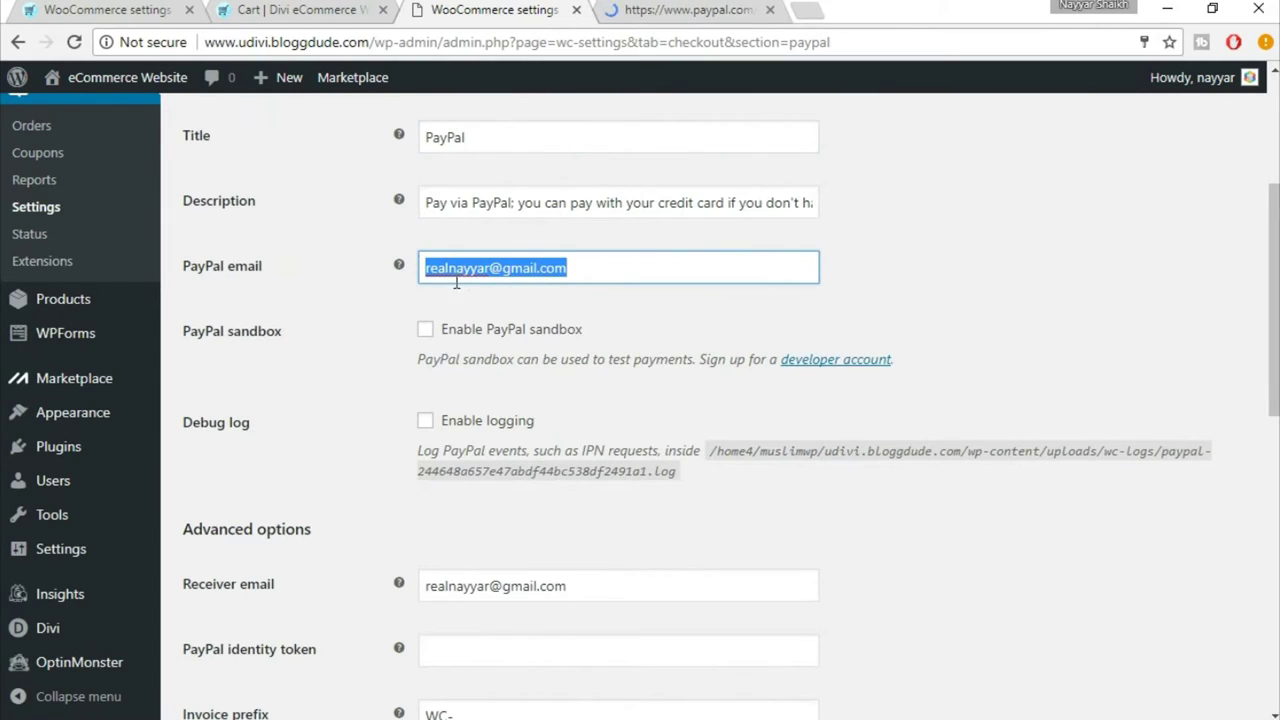
click(536, 303)
drag(579, 268, 411, 260)
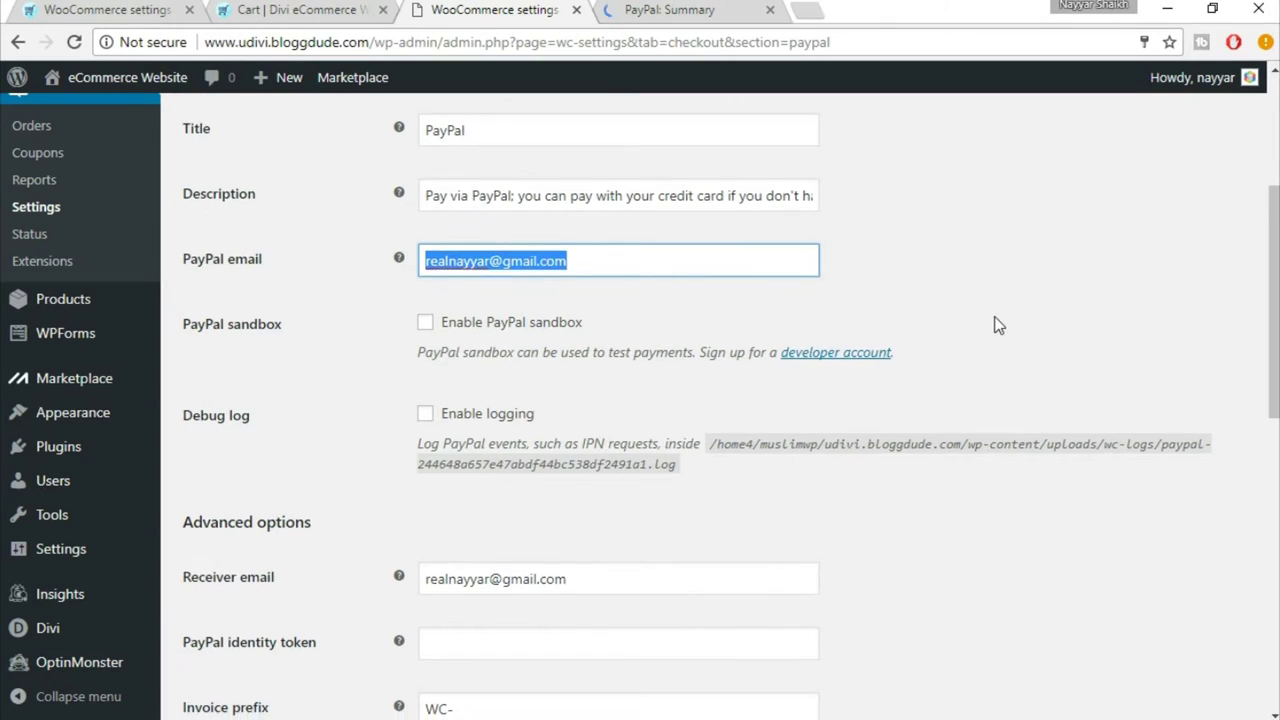
- Examine the receiver email, advanced options and API credentials fields in the PayPal payment settings
scroll(557, 237, down, 1)
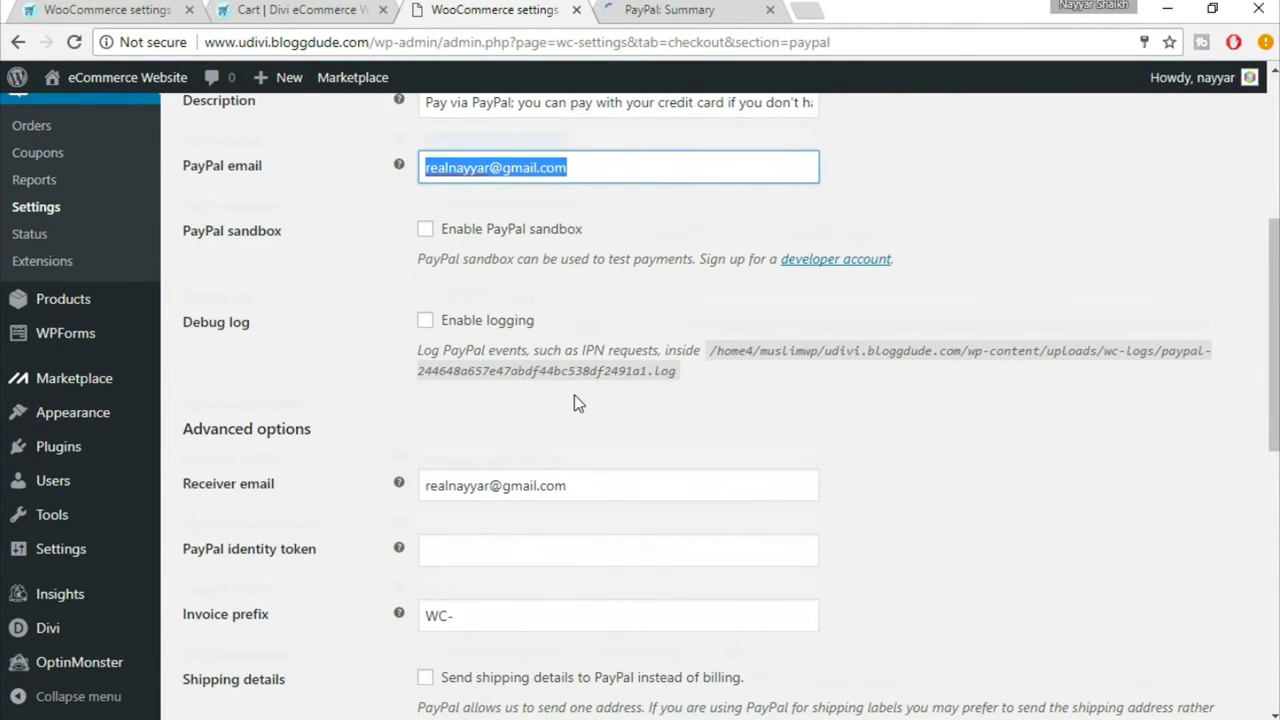
scroll(574, 395, down, 1)
drag(591, 393, 421, 390)
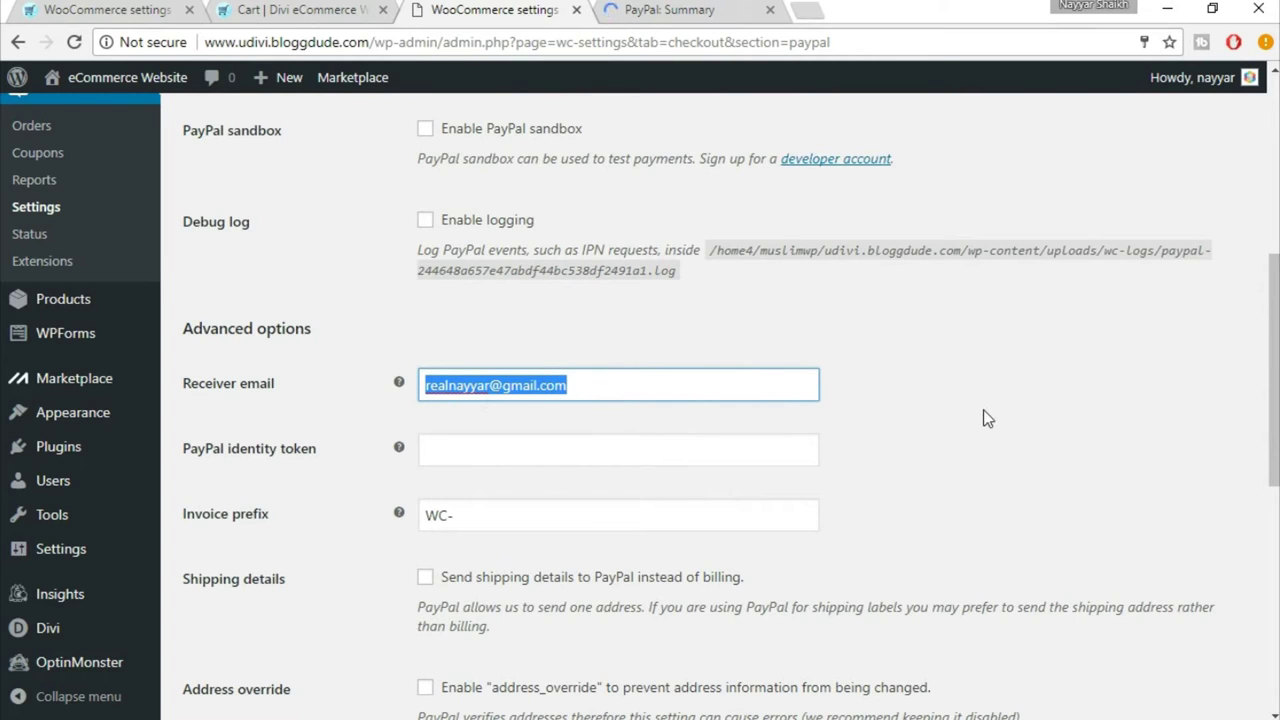
scroll(985, 418, down, 5)
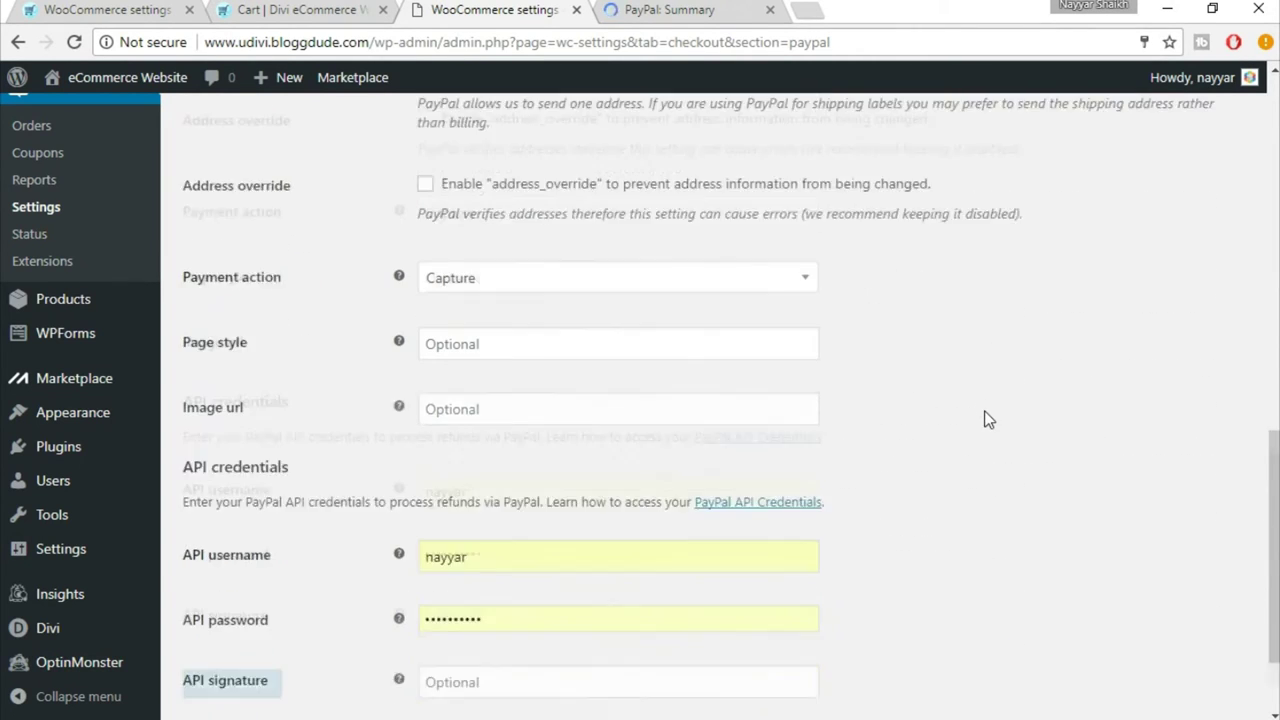
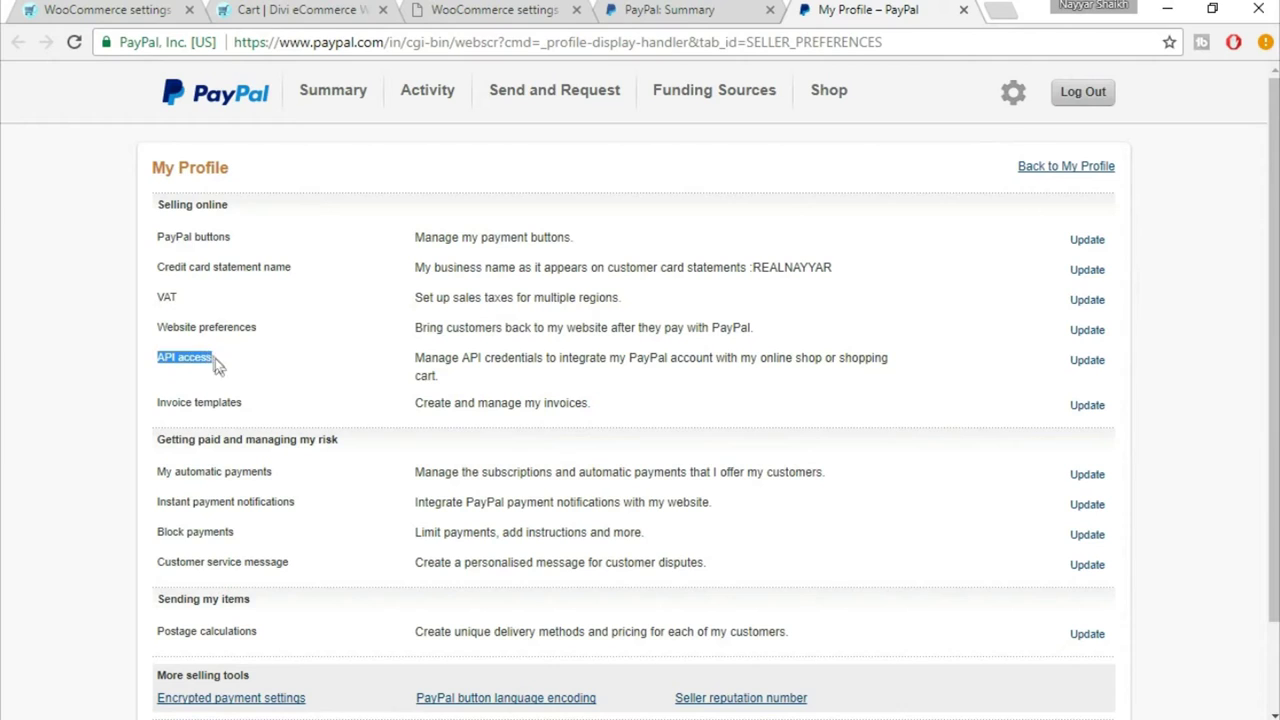
- Open API access from the PayPal seller preferences and request to view the API signature
drag(152, 357, 212, 360)
click(214, 366)
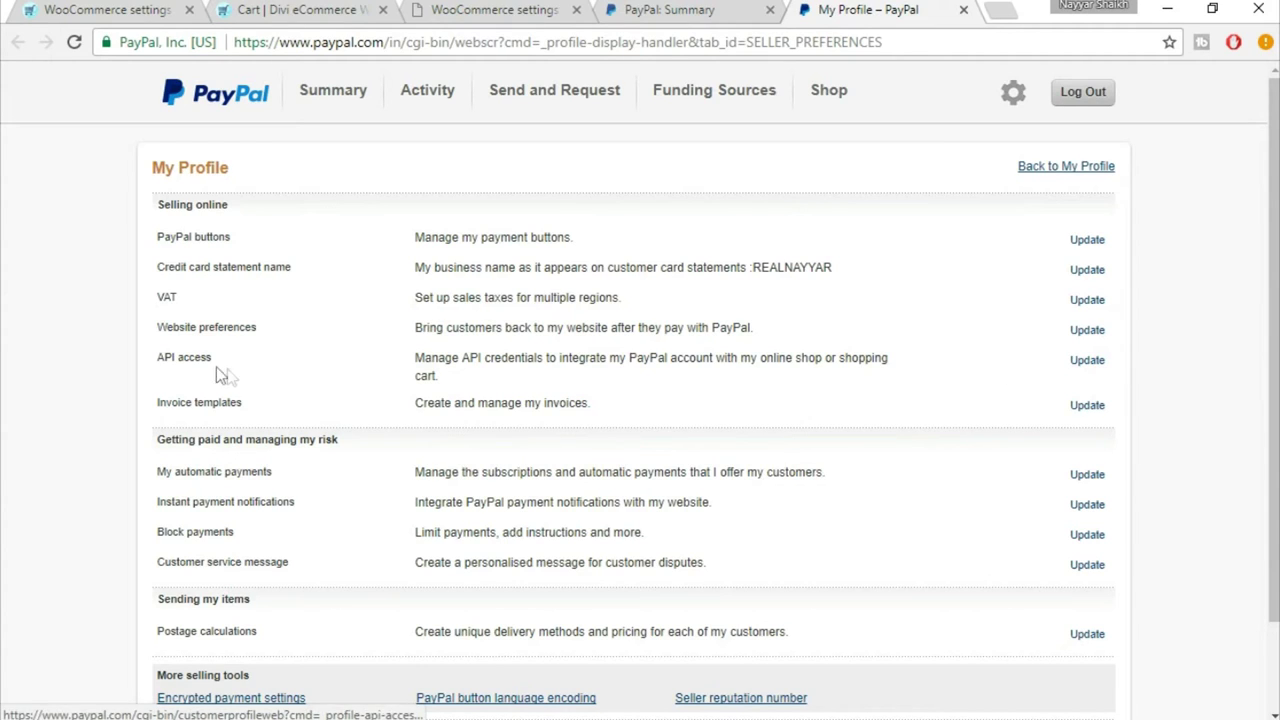
click(1089, 363)
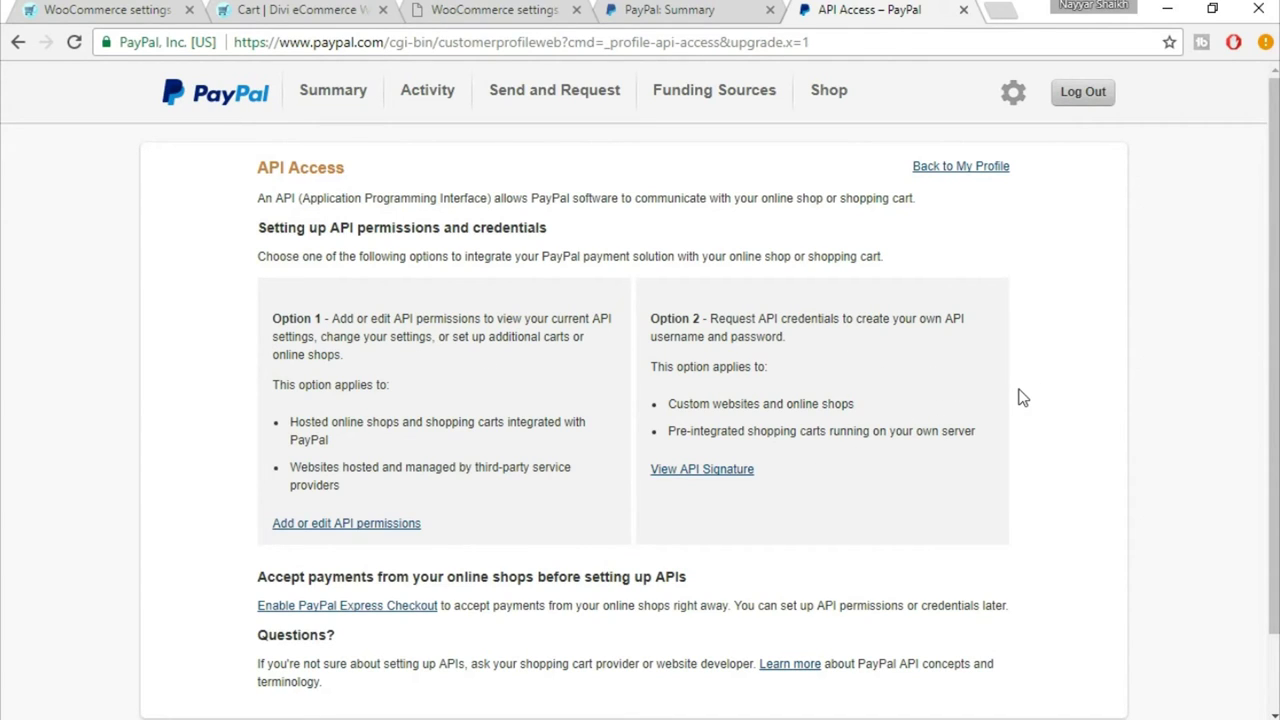
click(705, 478)
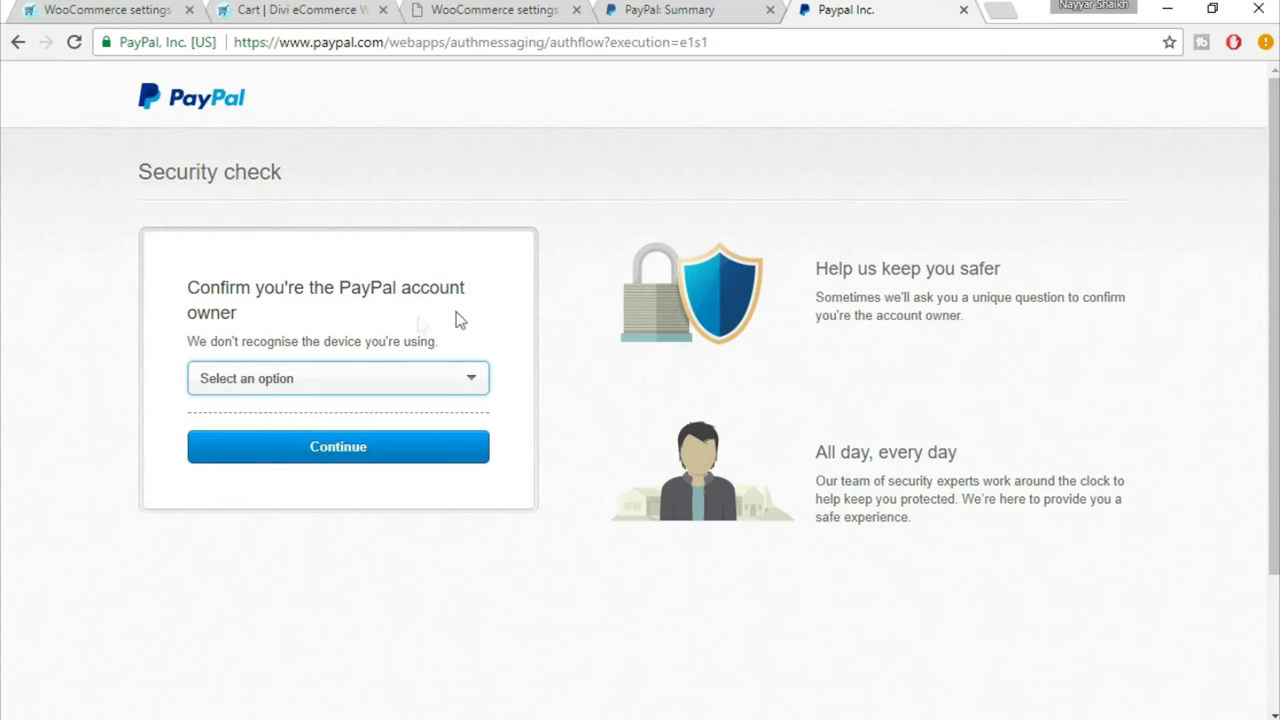
- Choose to receive an SMS on the registered mobile number for the PayPal security check and continue
click(412, 376)
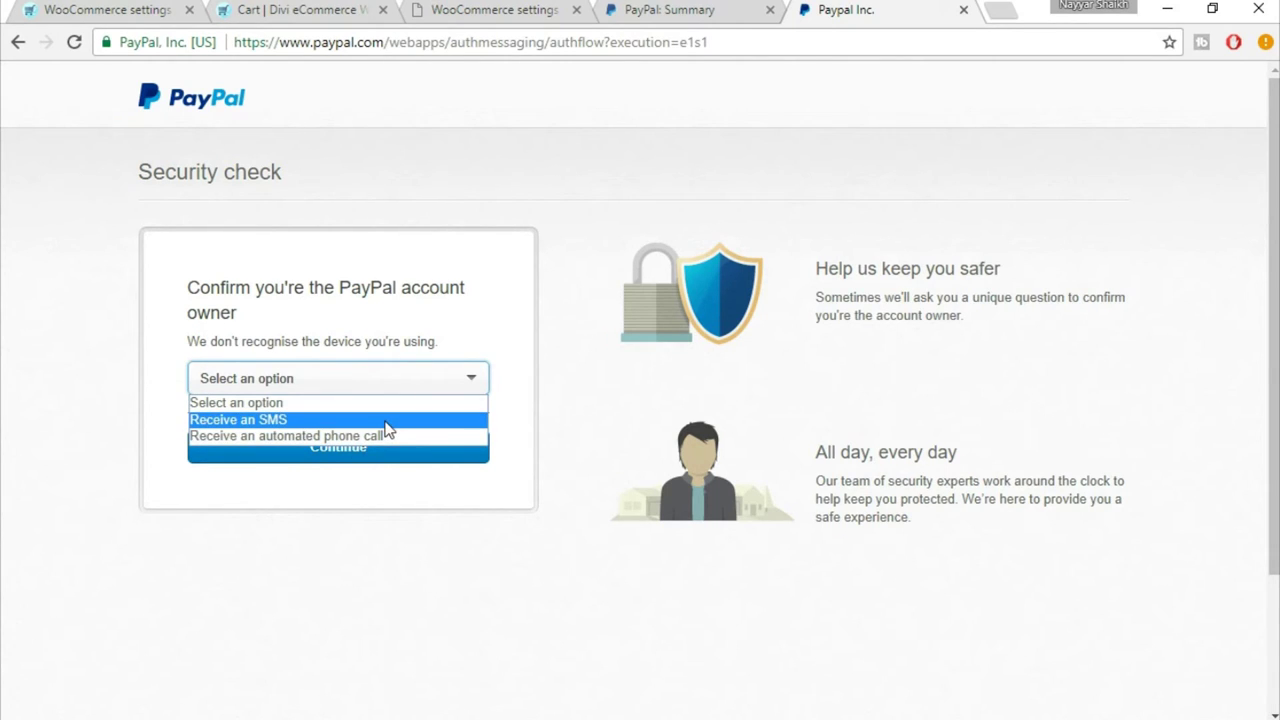
click(295, 424)
click(363, 494)
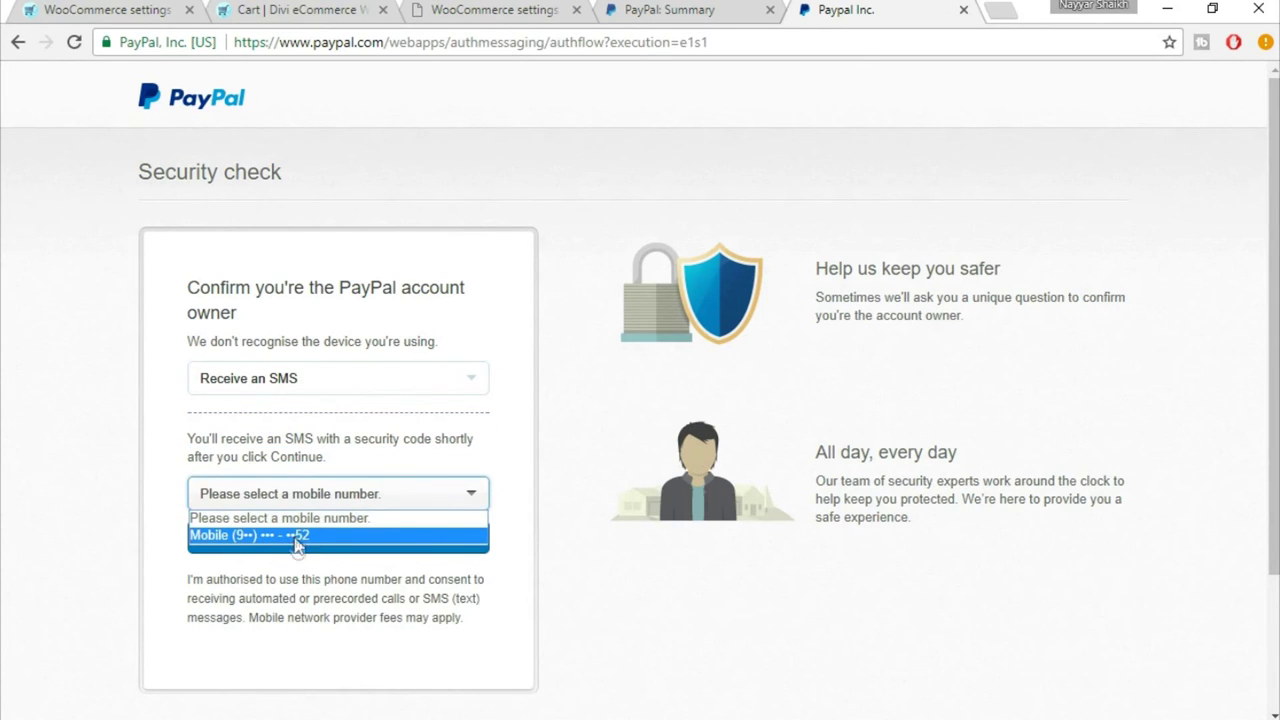
click(295, 535)
click(327, 538)
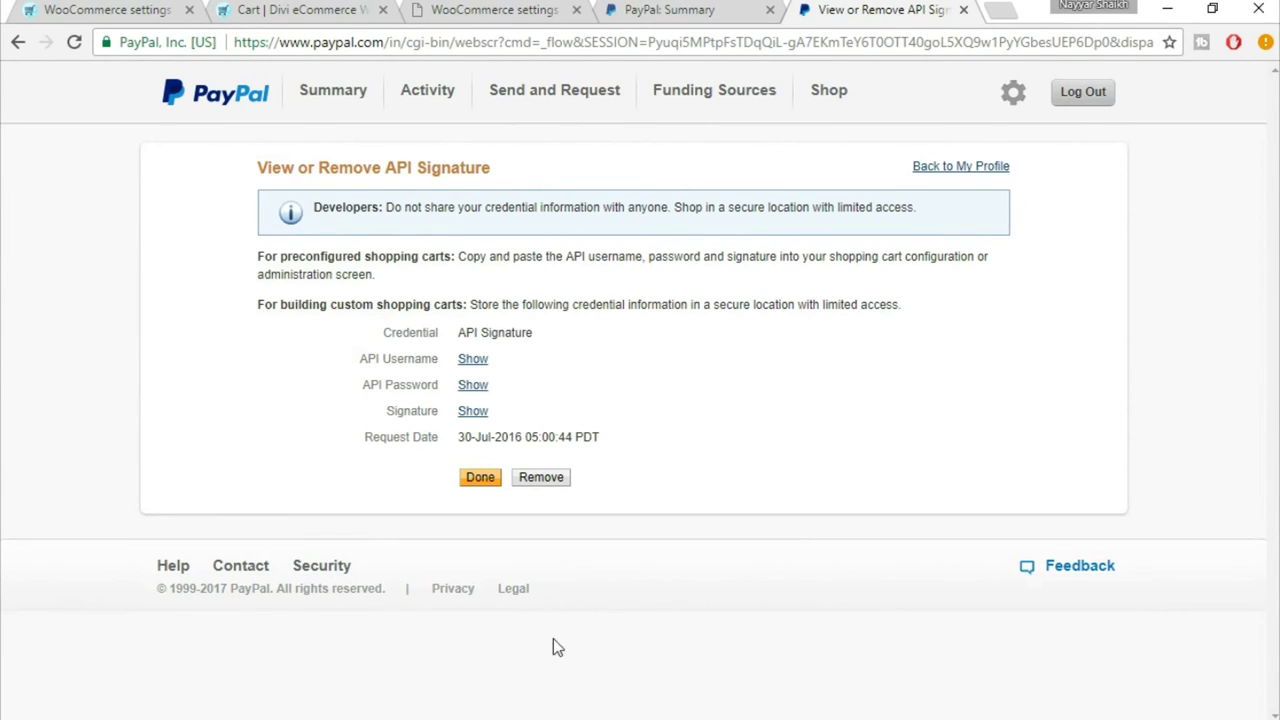
- Reveal the PayPal API username and copy it into the API username field of the WooCommerce PayPal settings
click(476, 362)
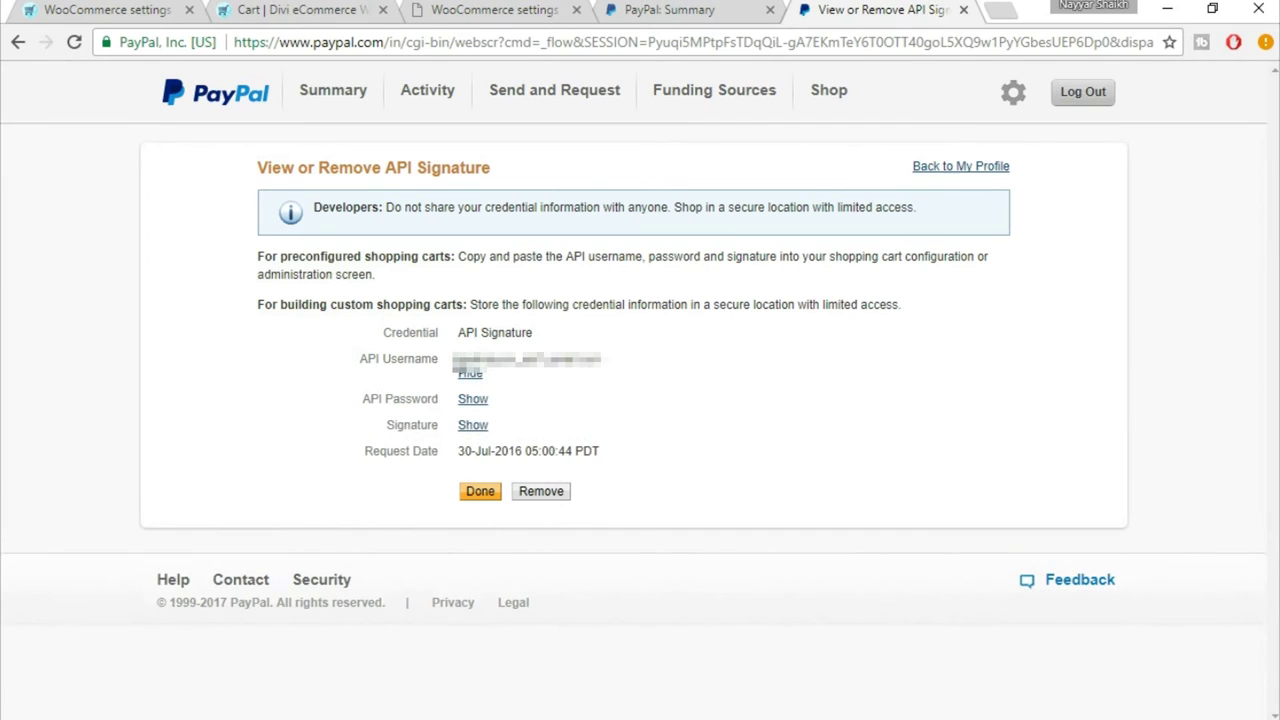
drag(458, 358, 618, 362)
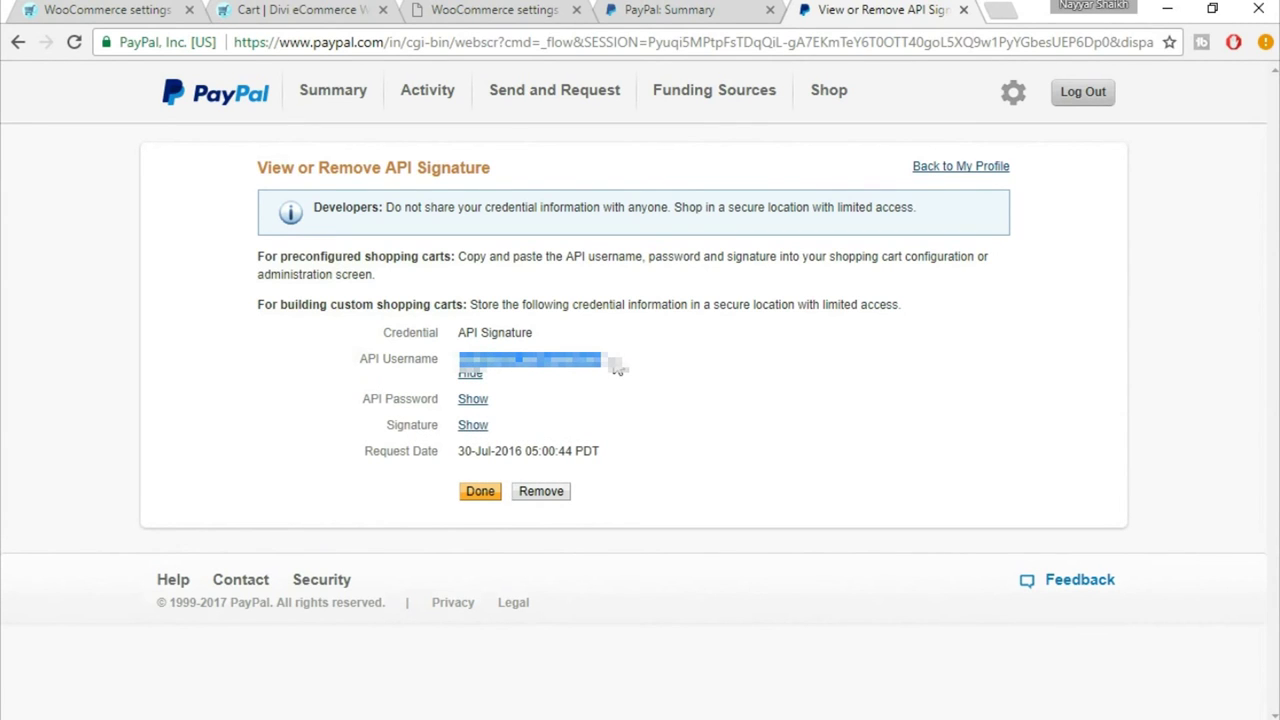
click(526, 10)
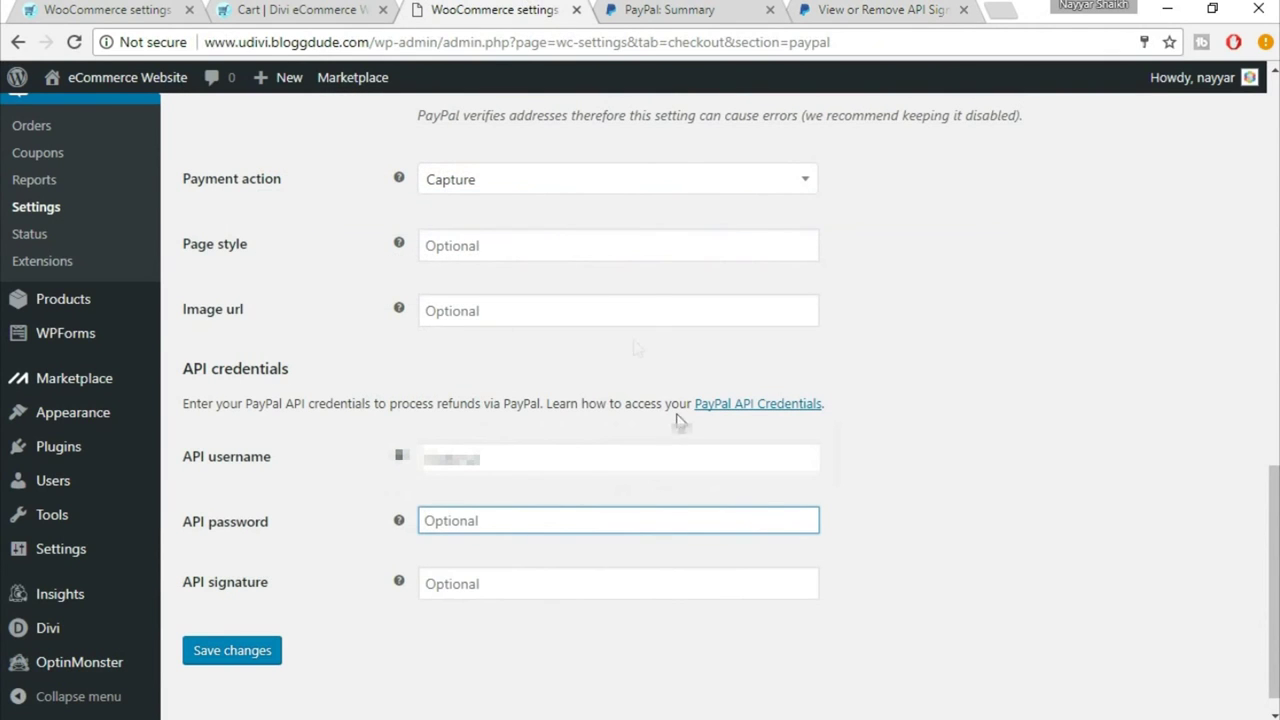
click(528, 488)
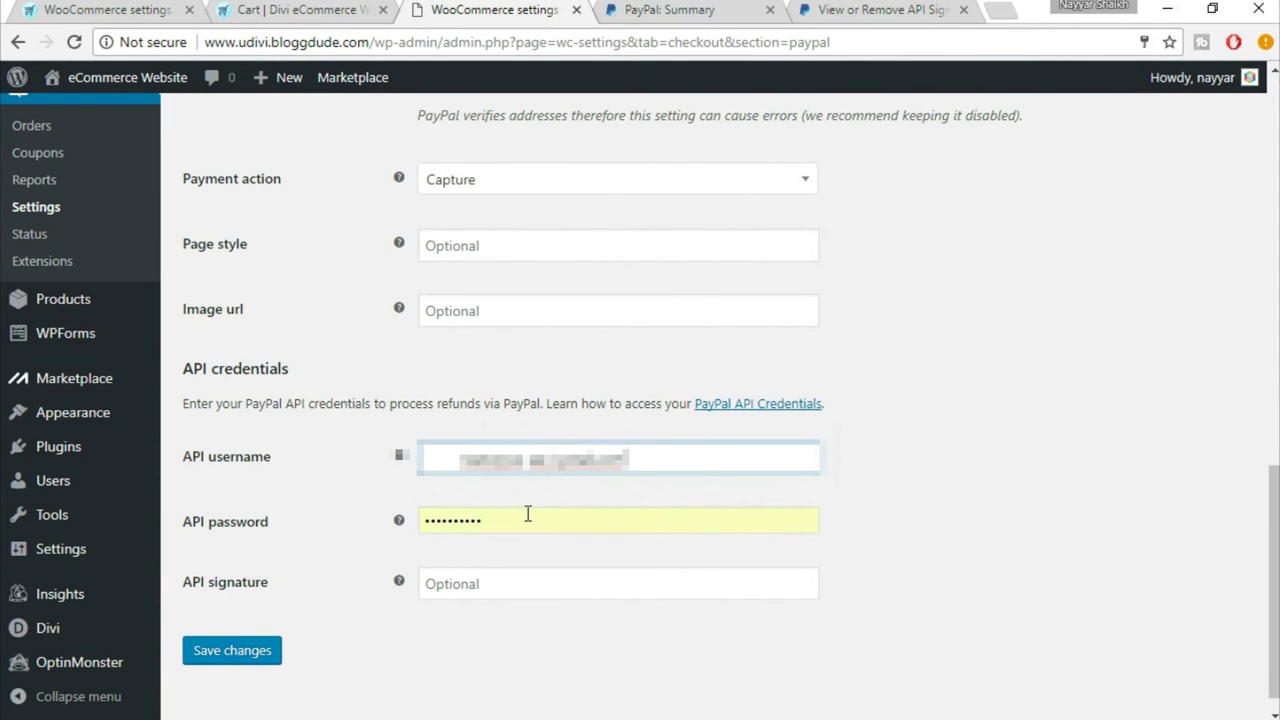
- Reveal the API password in PayPal and paste it over the existing entry in WooCommerce's API password field
click(503, 518)
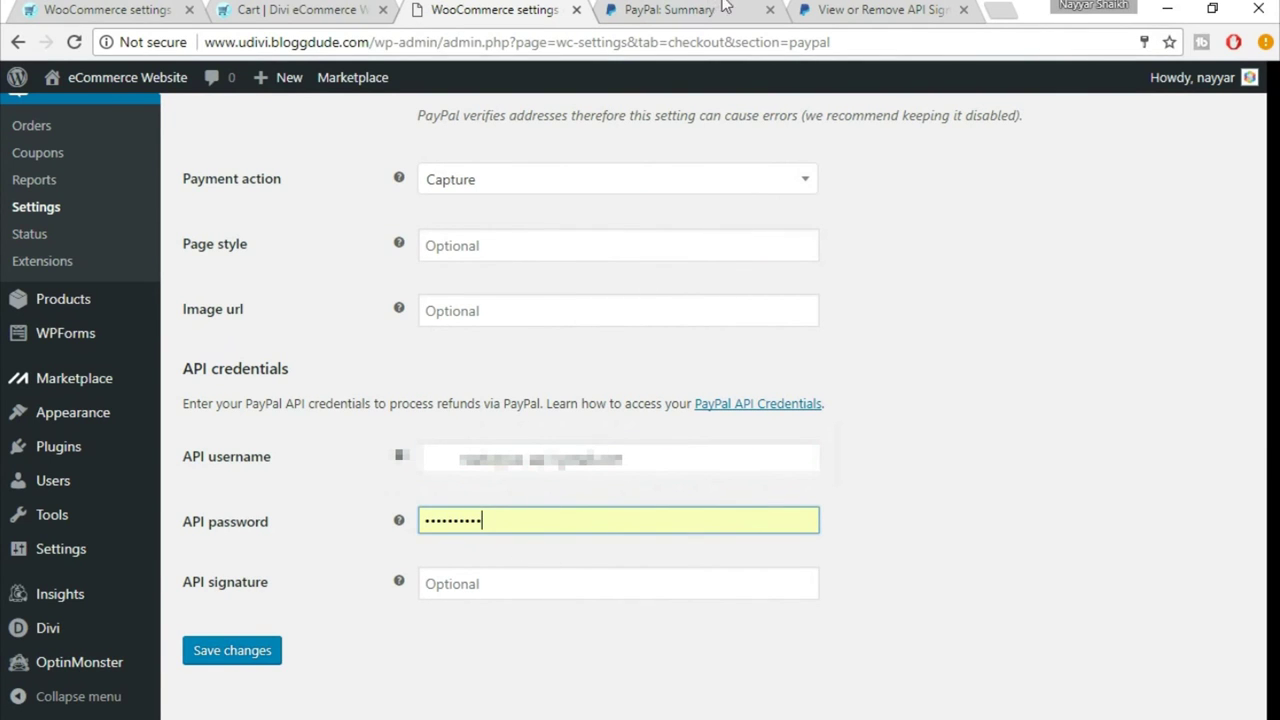
click(845, 8)
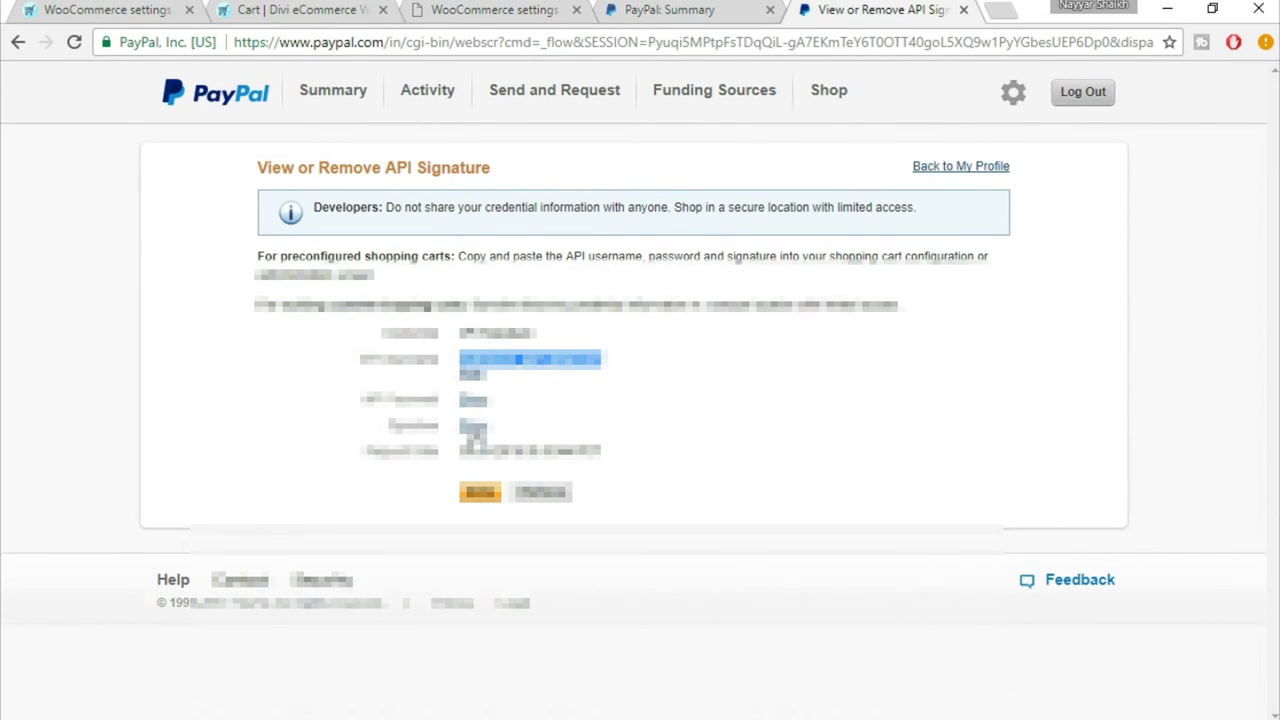
click(700, 9)
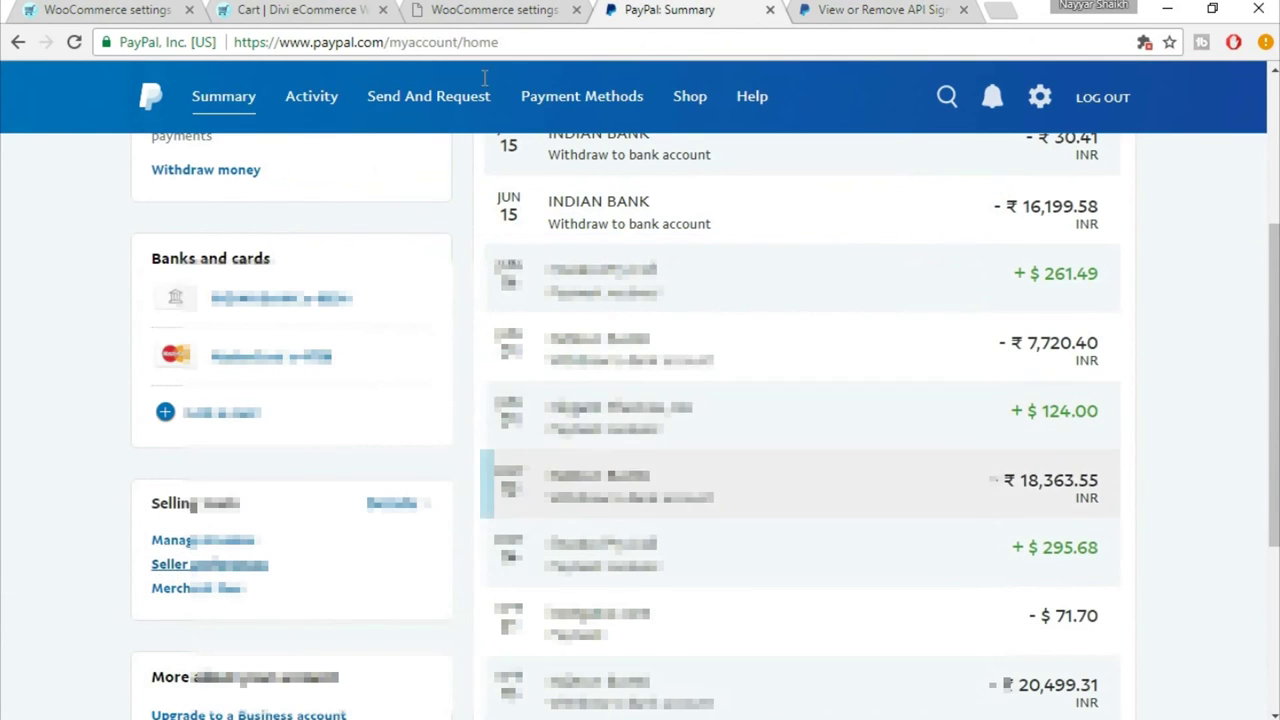
click(485, 8)
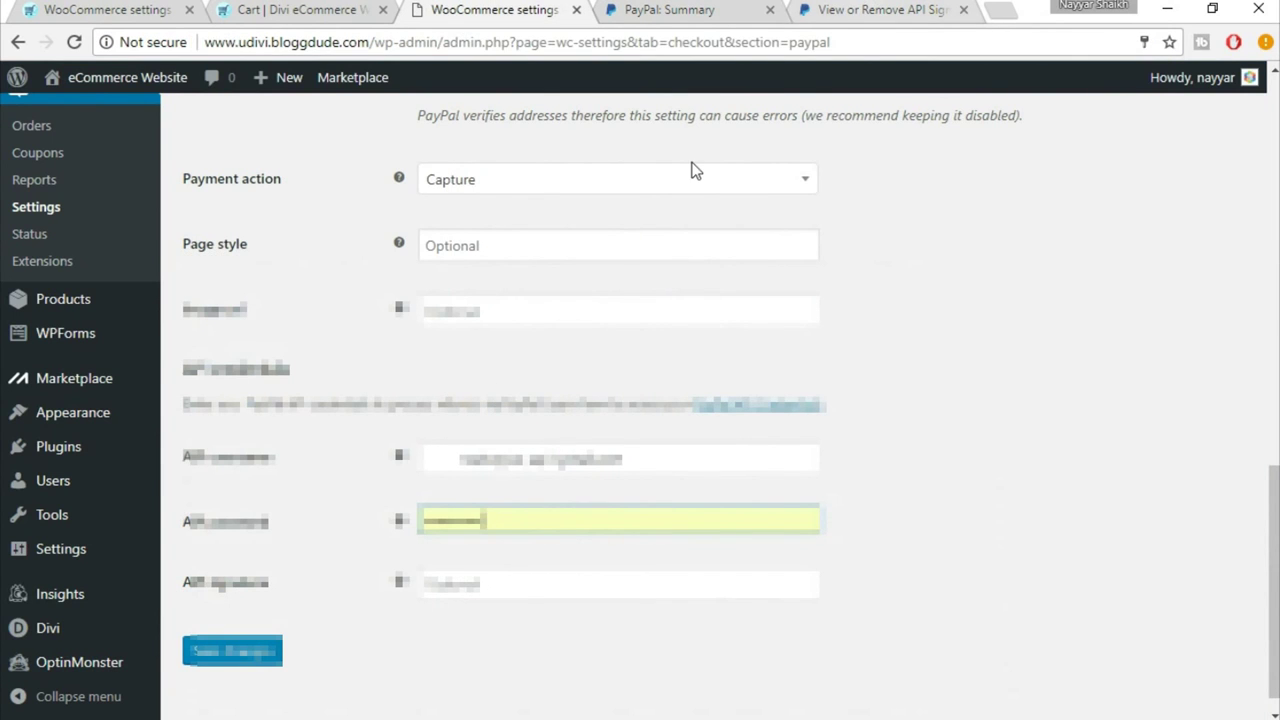
click(873, 8)
click(473, 400)
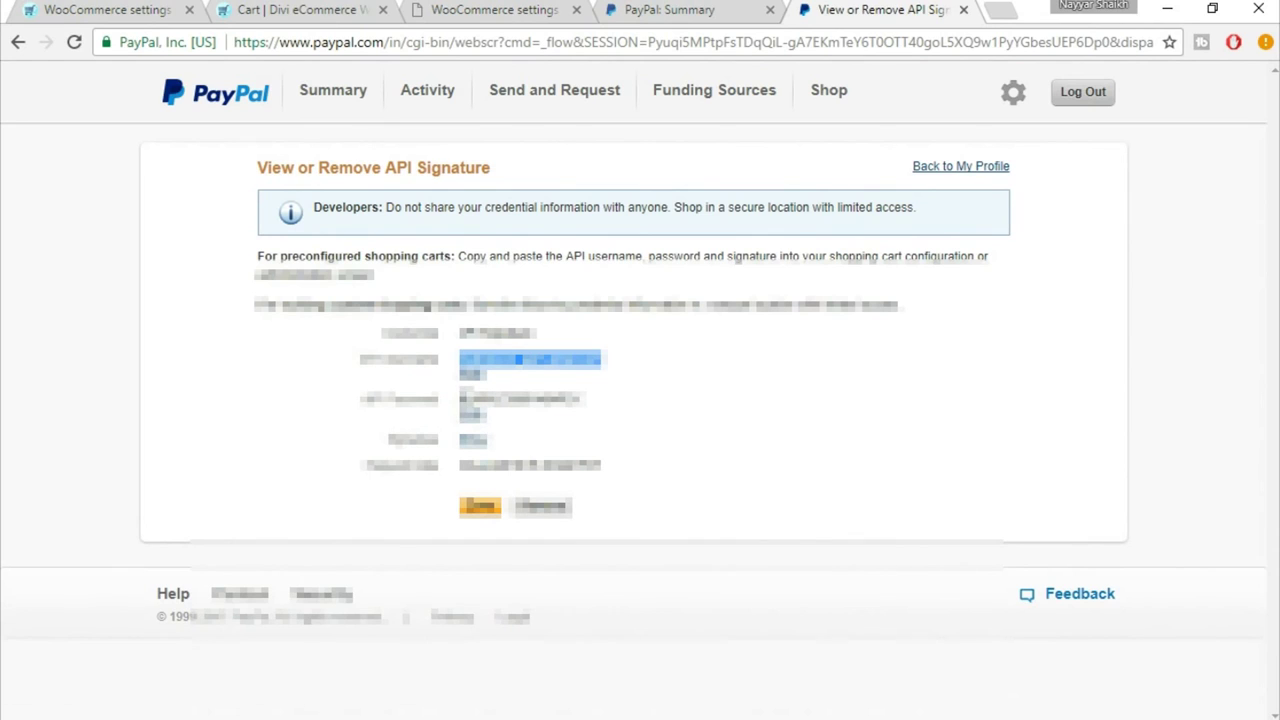
drag(460, 399, 586, 400)
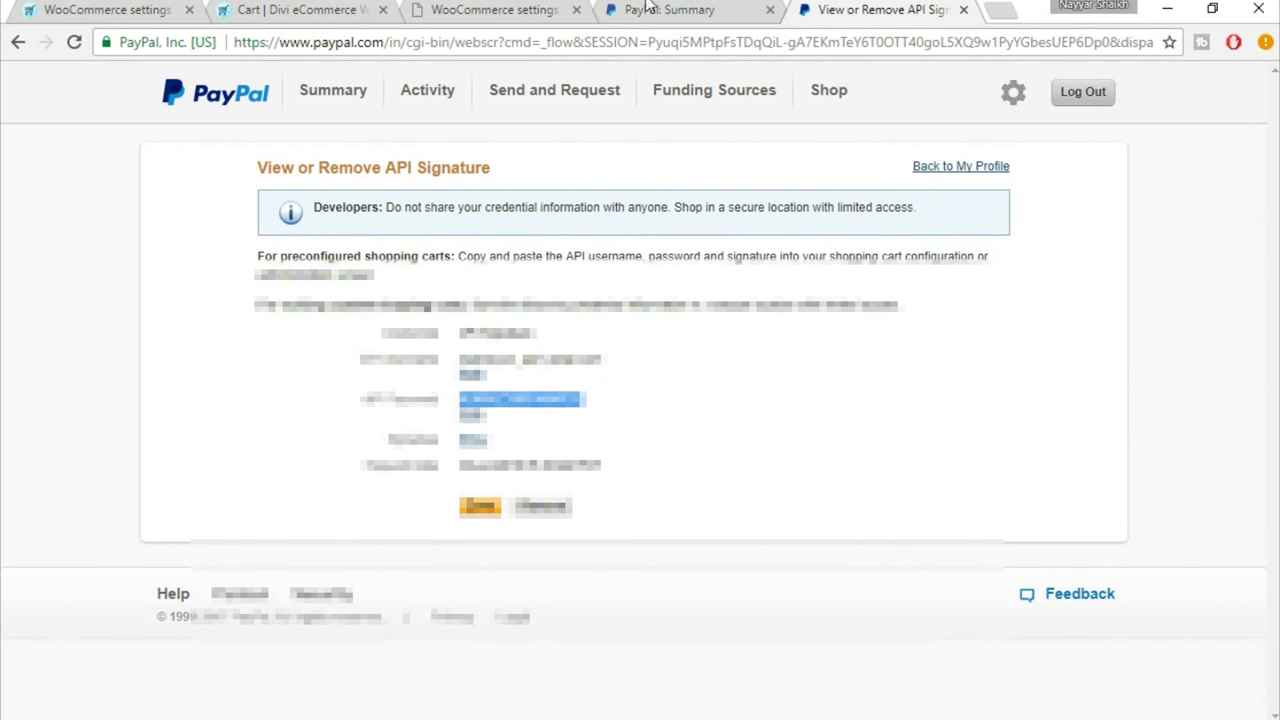
click(680, 9)
click(494, 9)
drag(492, 519, 382, 514)
key(ctrl+v)
- Reveal the API signature in PayPal and paste it into WooCommerce's API signature field
key(ctrl+Tab)
key(ctrl+Tab)
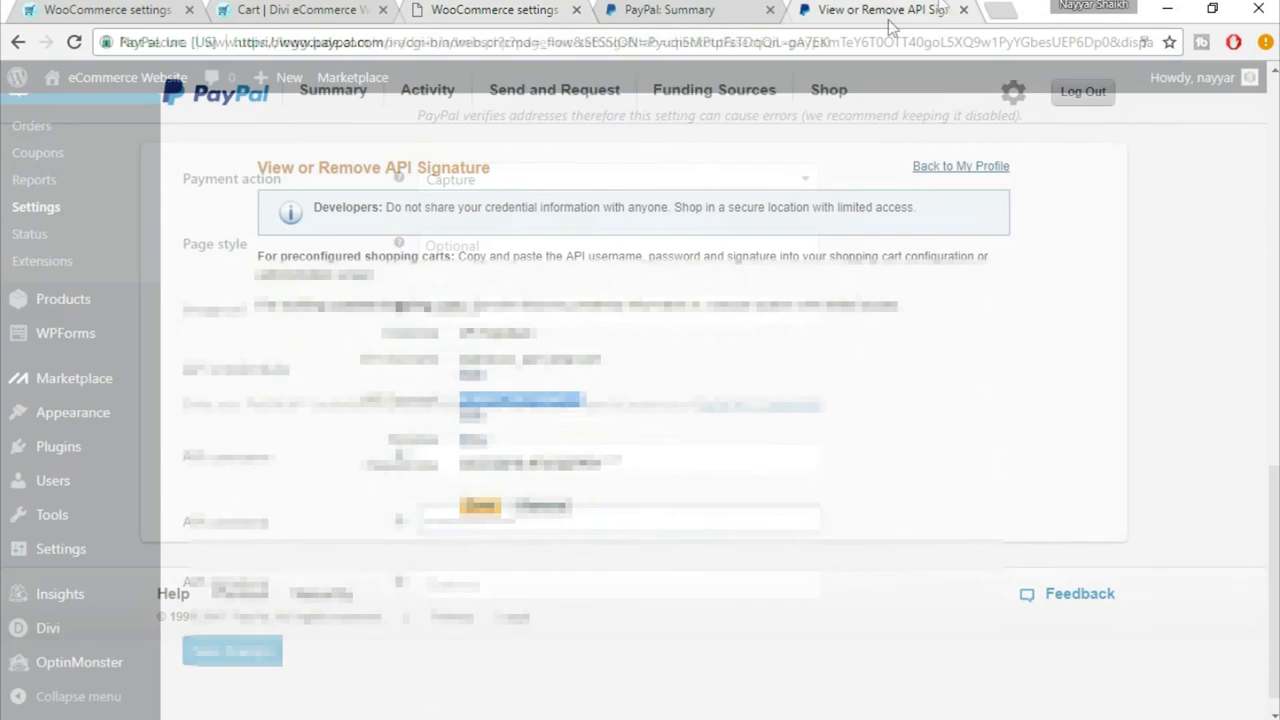
click(472, 440)
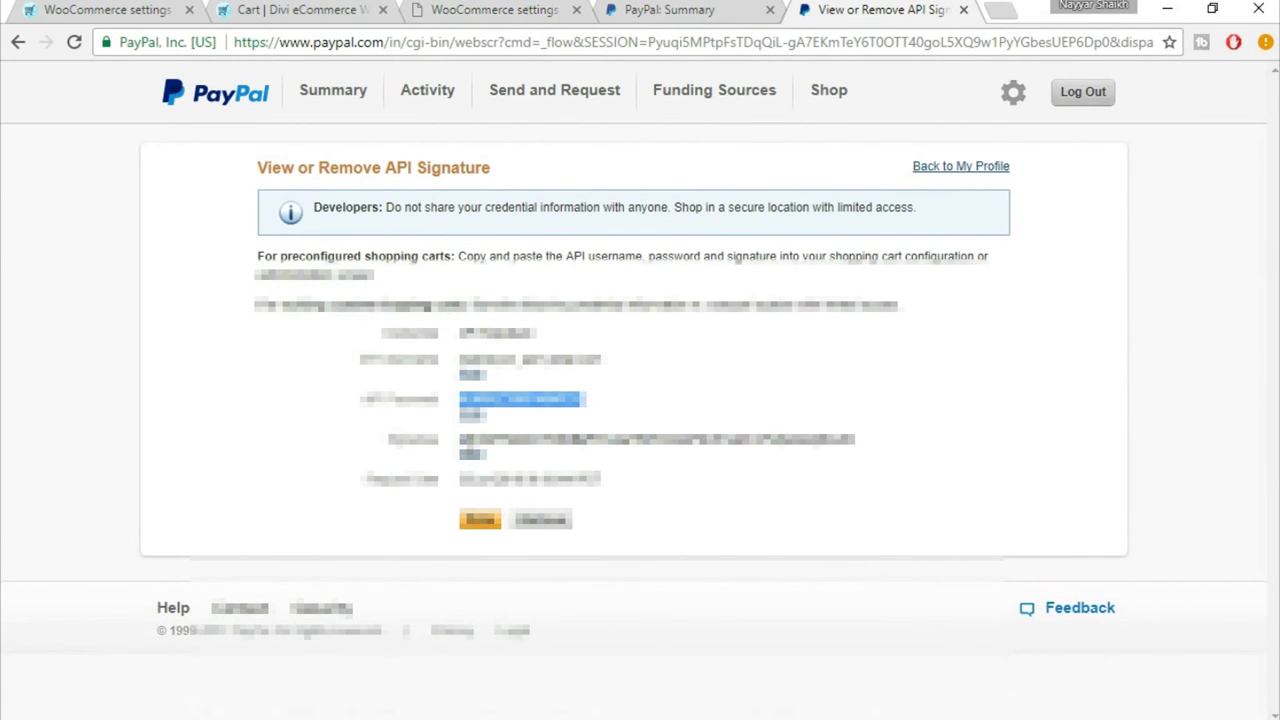
double_click(500, 442)
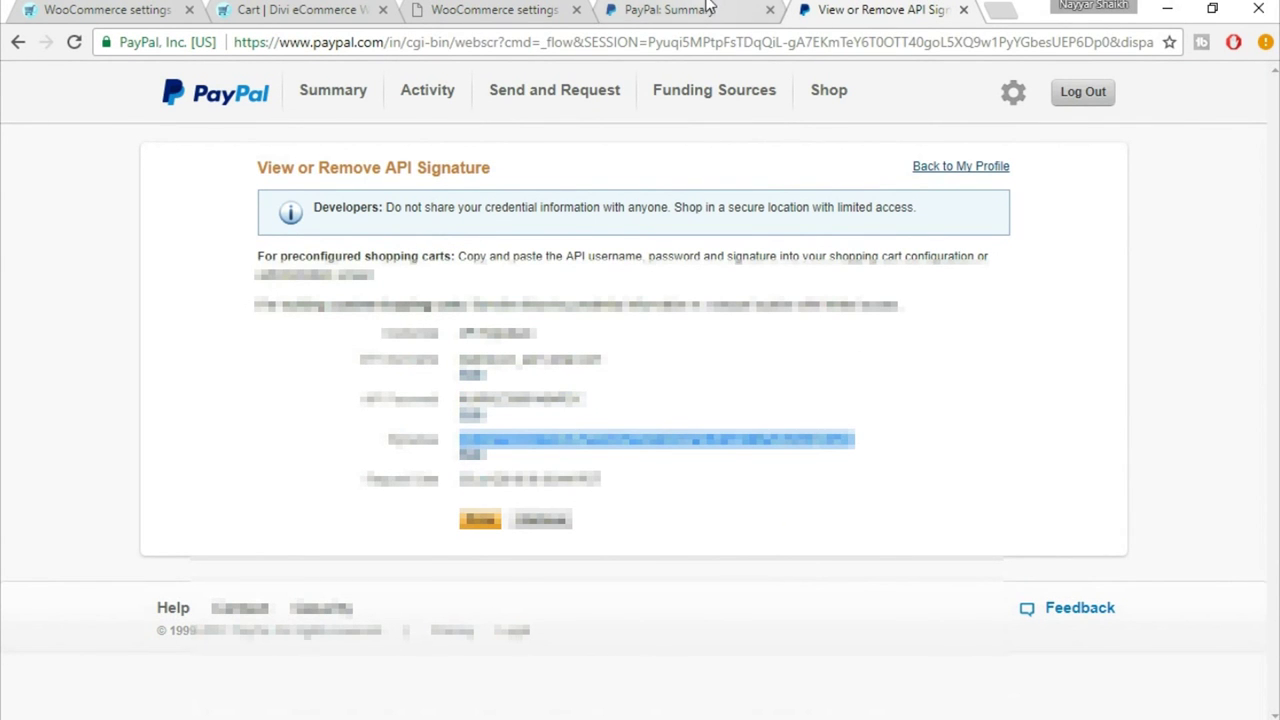
click(665, 9)
click(535, 9)
key(Tab)
key(ctrl+v)
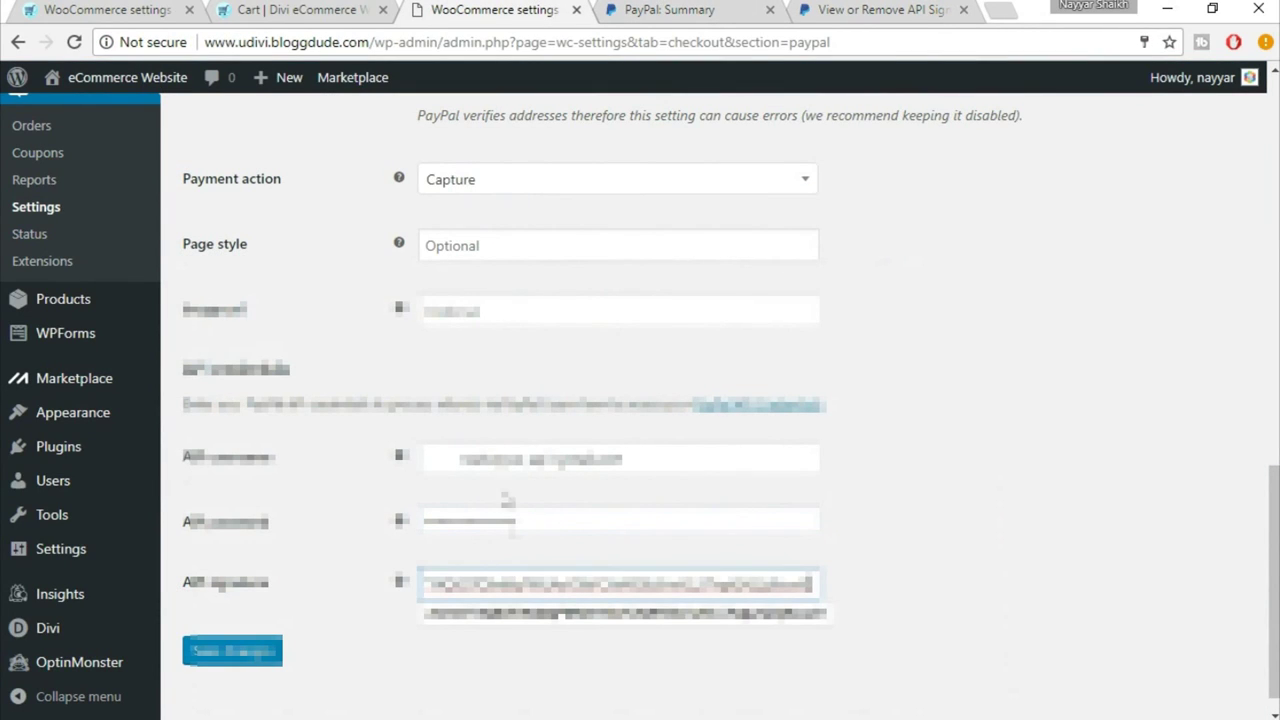
- Remove the extra leading spaces from the API username and save the PayPal payment settings
click(620, 457)
drag(460, 460, 360, 465)
key(BackSpace)
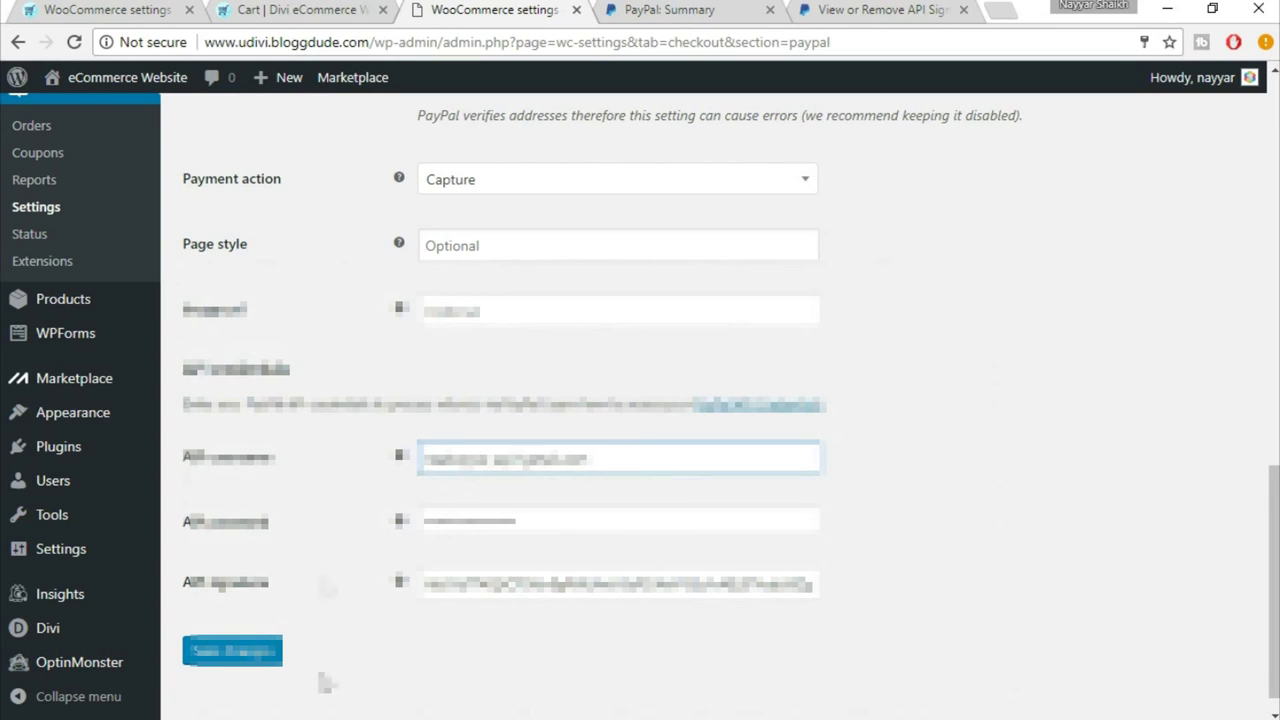
click(258, 650)
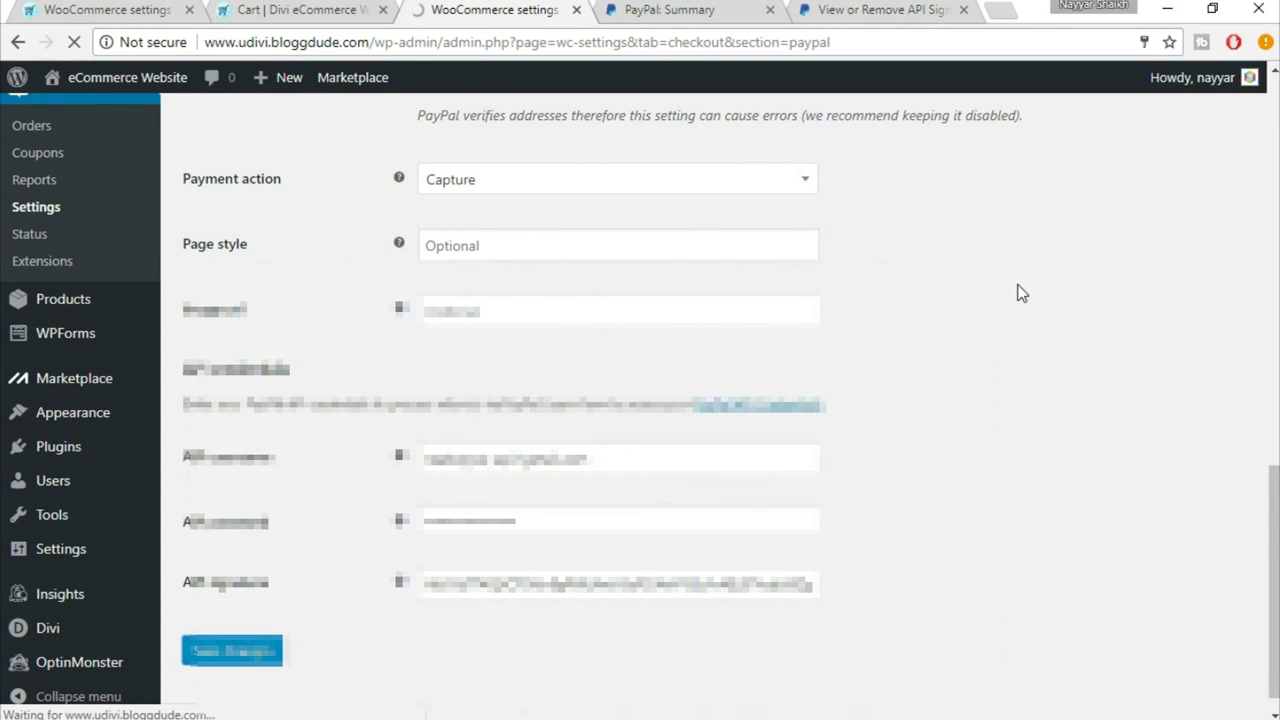